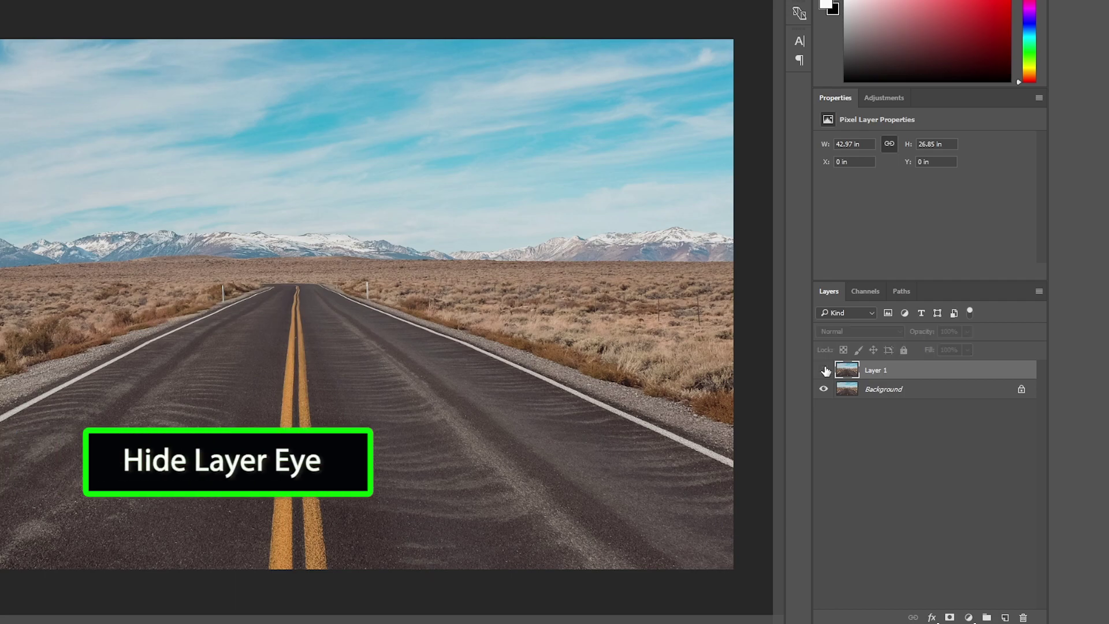
Add a Hue/Saturation adjustment layer directly above the Background layer and lower its Lightness to about -65.
left_click(916, 390)
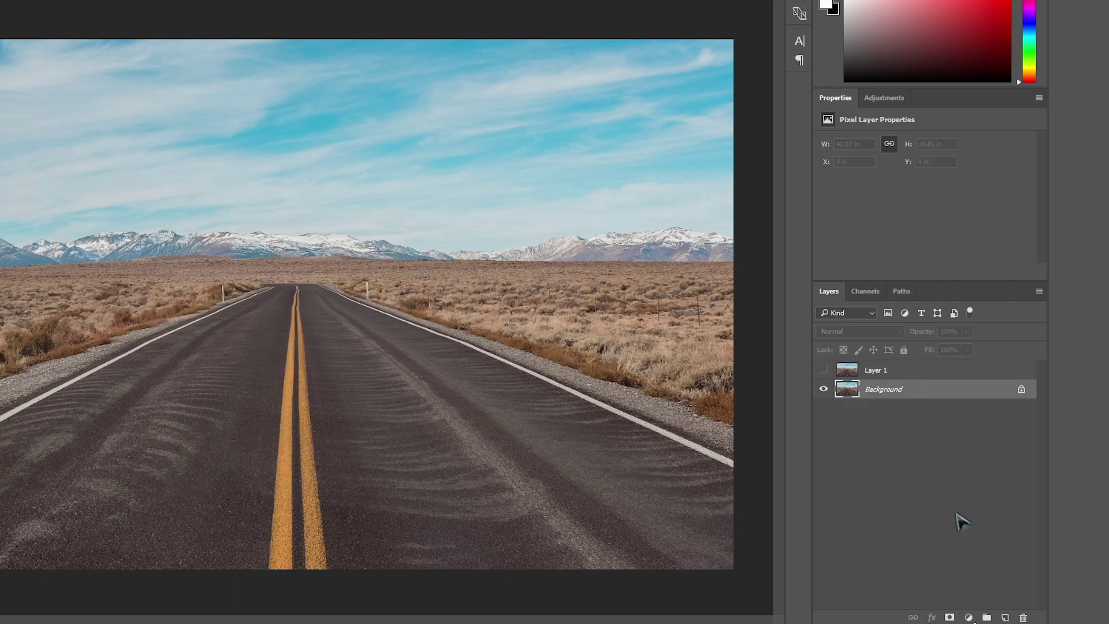
left_click(969, 617)
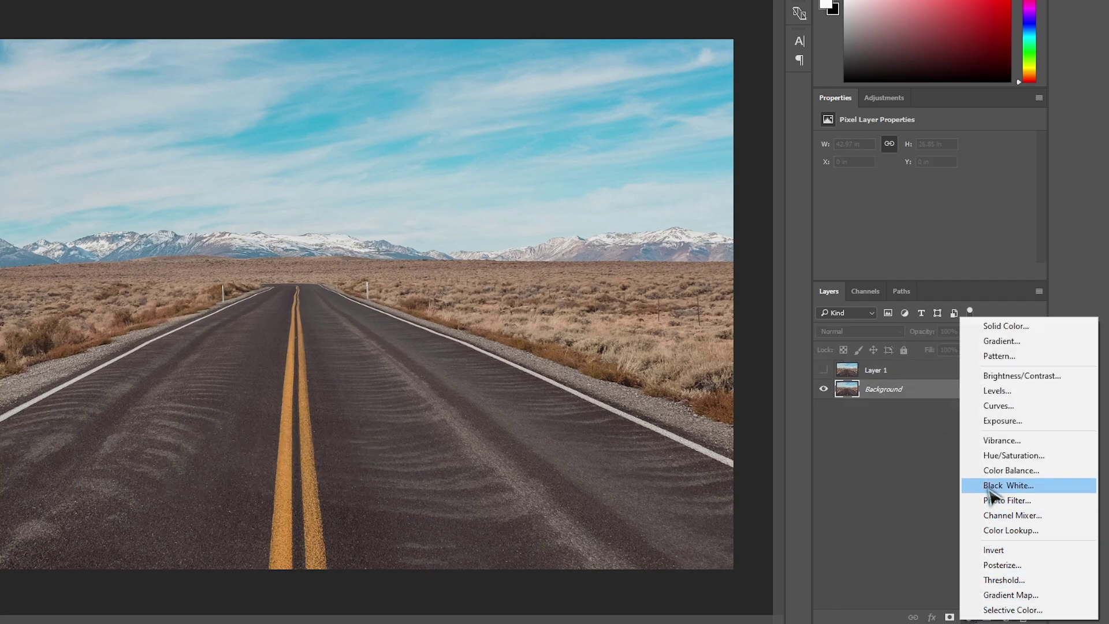
left_click(991, 458)
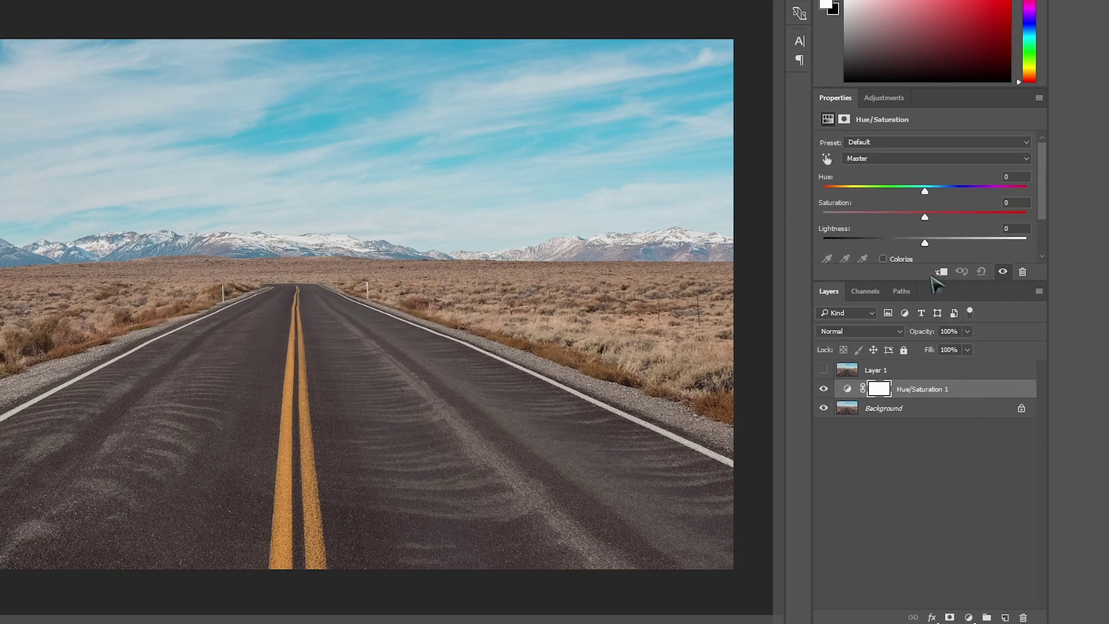
left_click_drag(925, 242, 884, 243)
left_click_drag(916, 276, 896, 276)
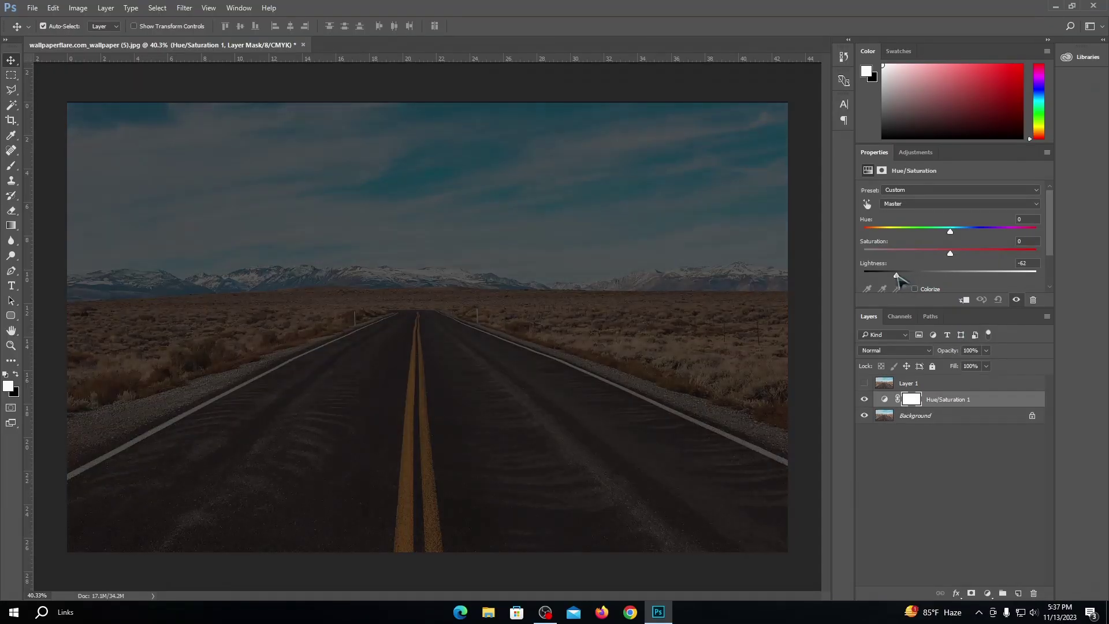
left_click(988, 404)
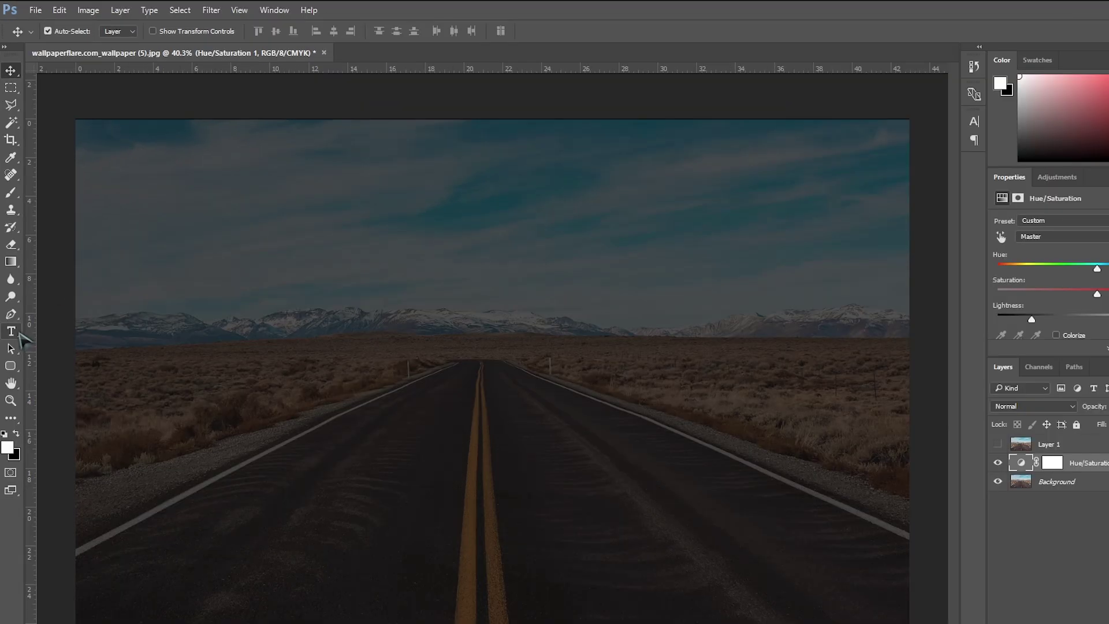
Set the Type tool's text colour to near-white #fffdfd.
left_click(12, 286)
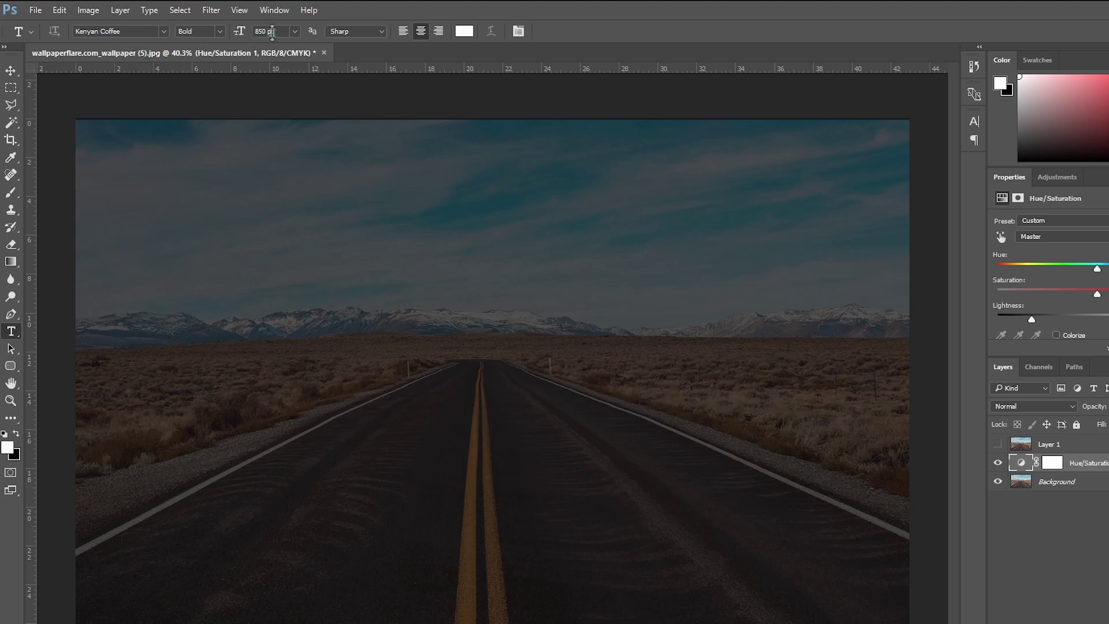
left_click(464, 31)
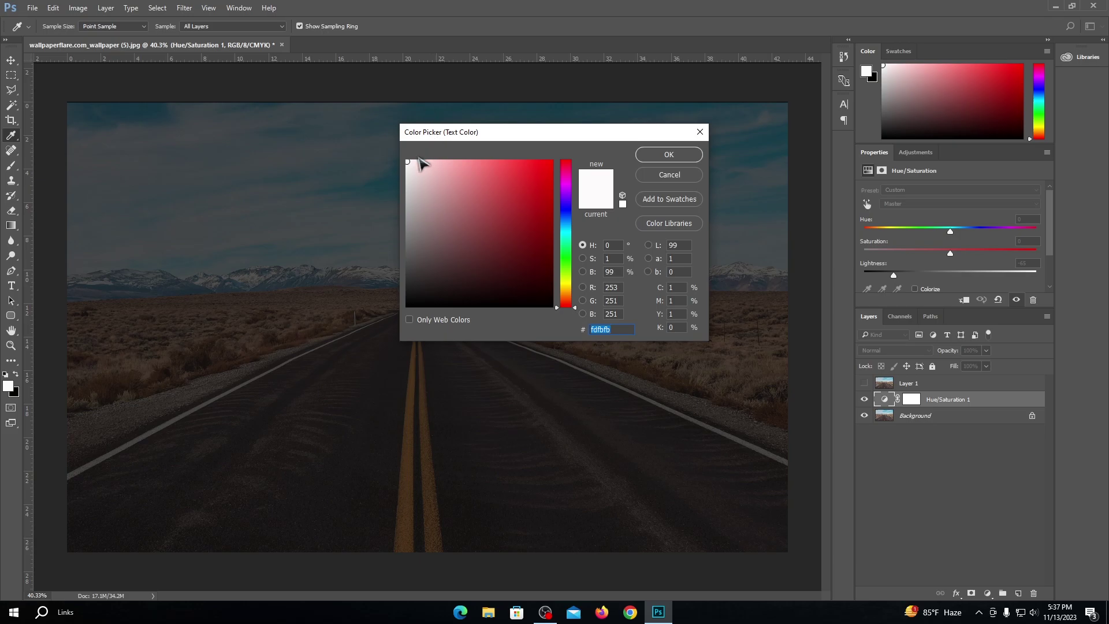
left_click(408, 160)
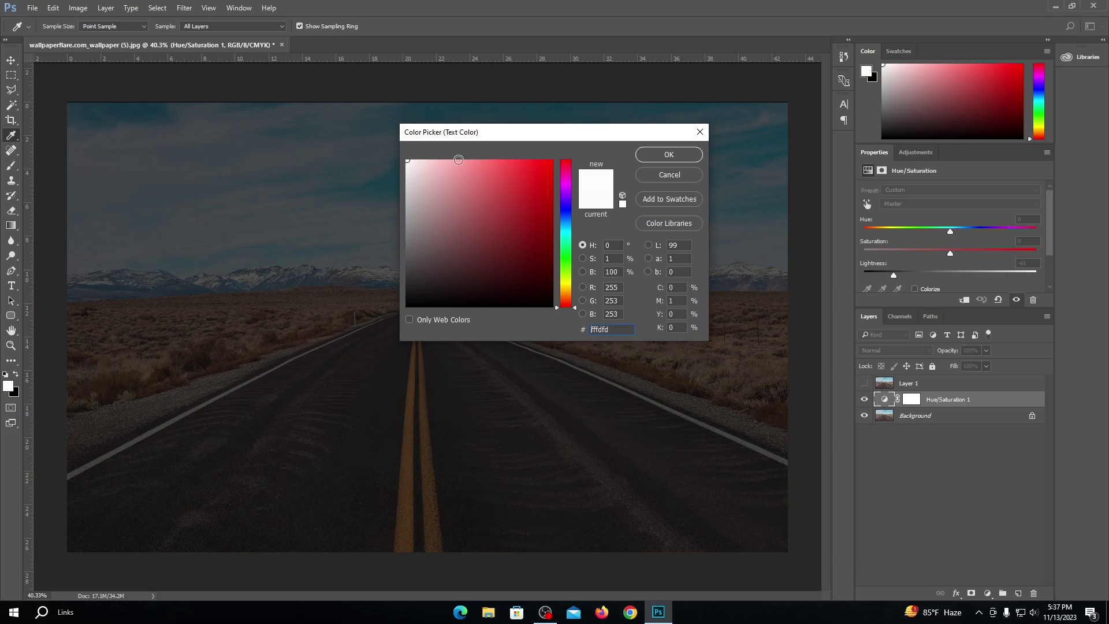
left_click(656, 156)
Add the text LIGHT in Kenyan Coffee Bold at 850 pt and centre it over the road at the horizon.
left_click(363, 323)
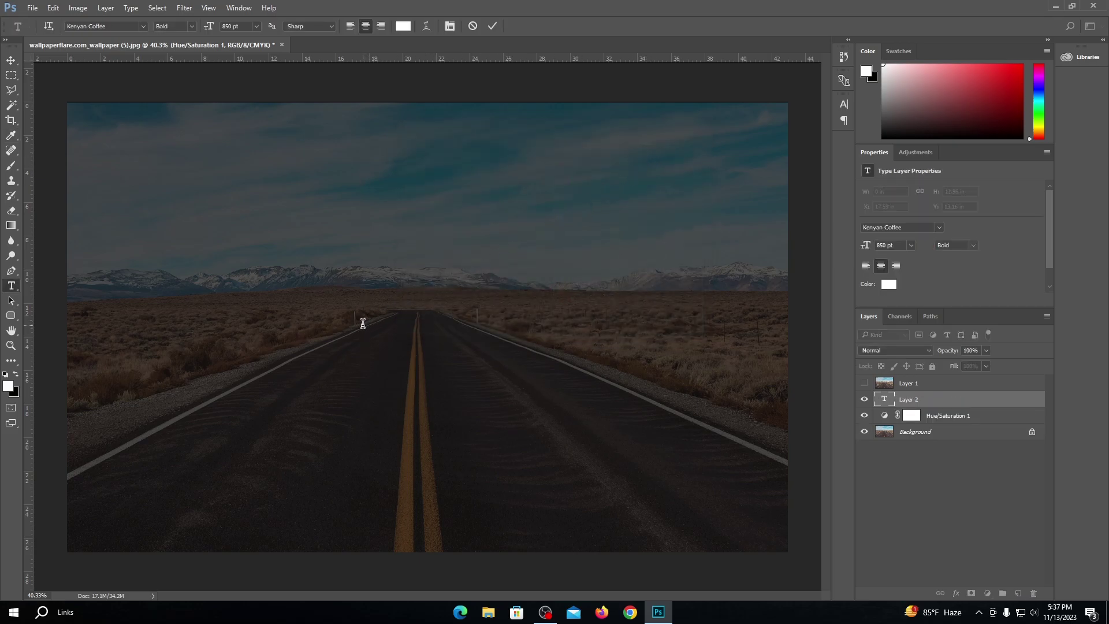
type("LIGHT")
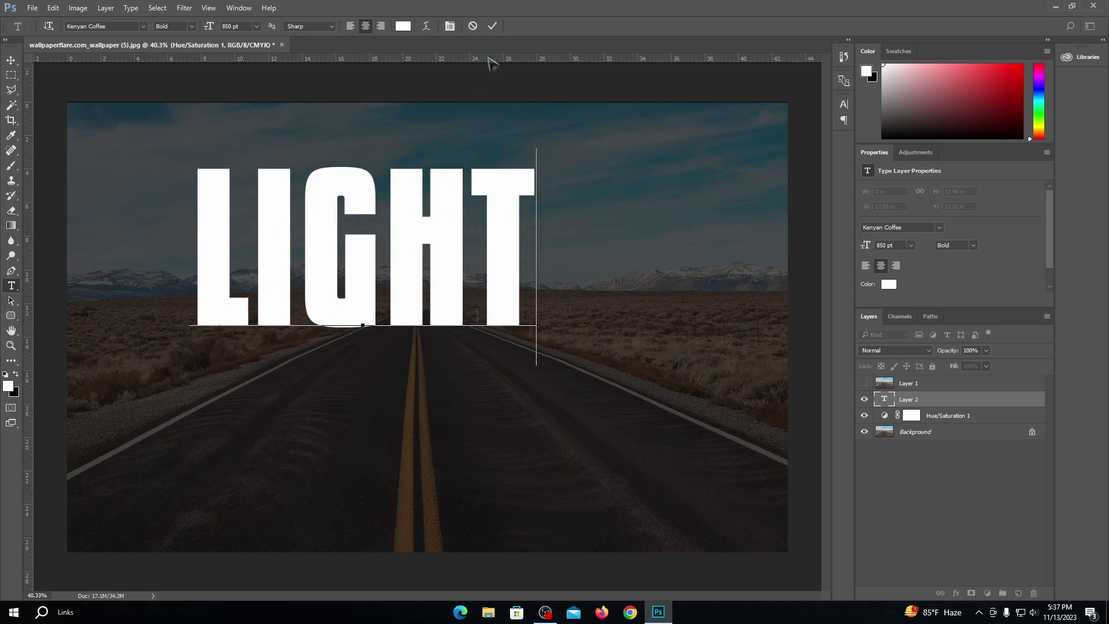
left_click(493, 26)
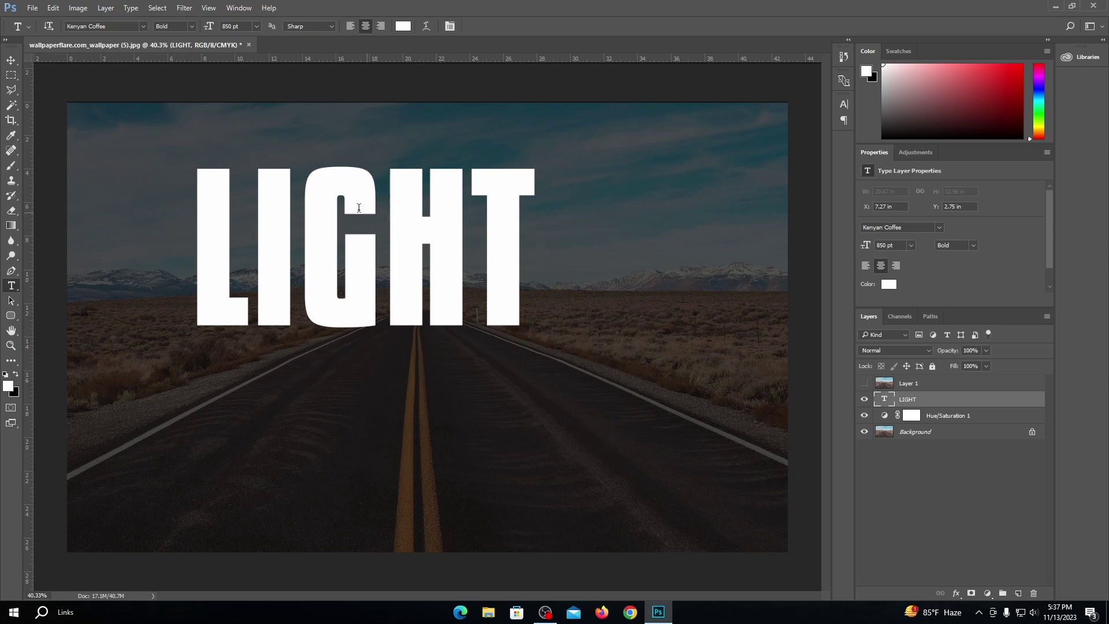
left_click(11, 59)
left_click_drag(309, 249, 388, 307)
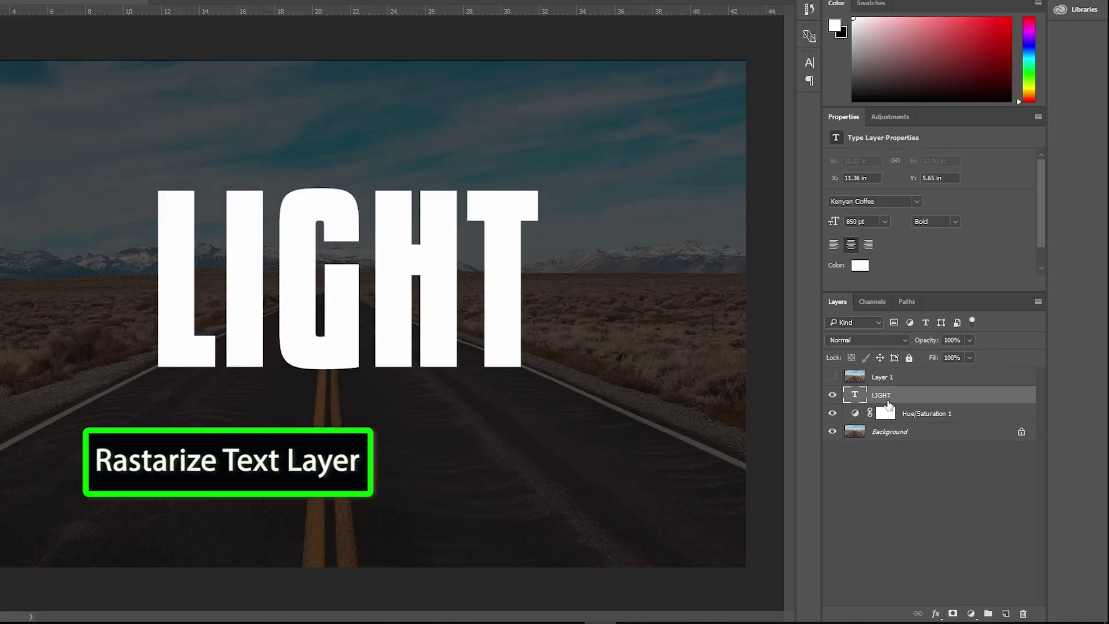
Rasterize the LIGHT text layer and duplicate it.
right_click(893, 399)
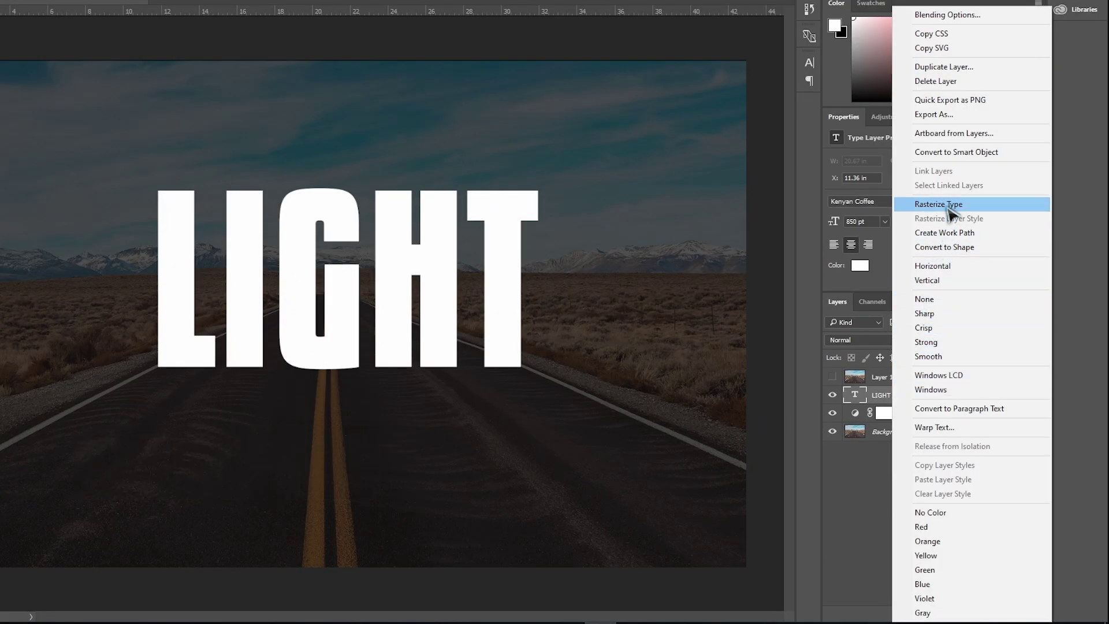
left_click(939, 204)
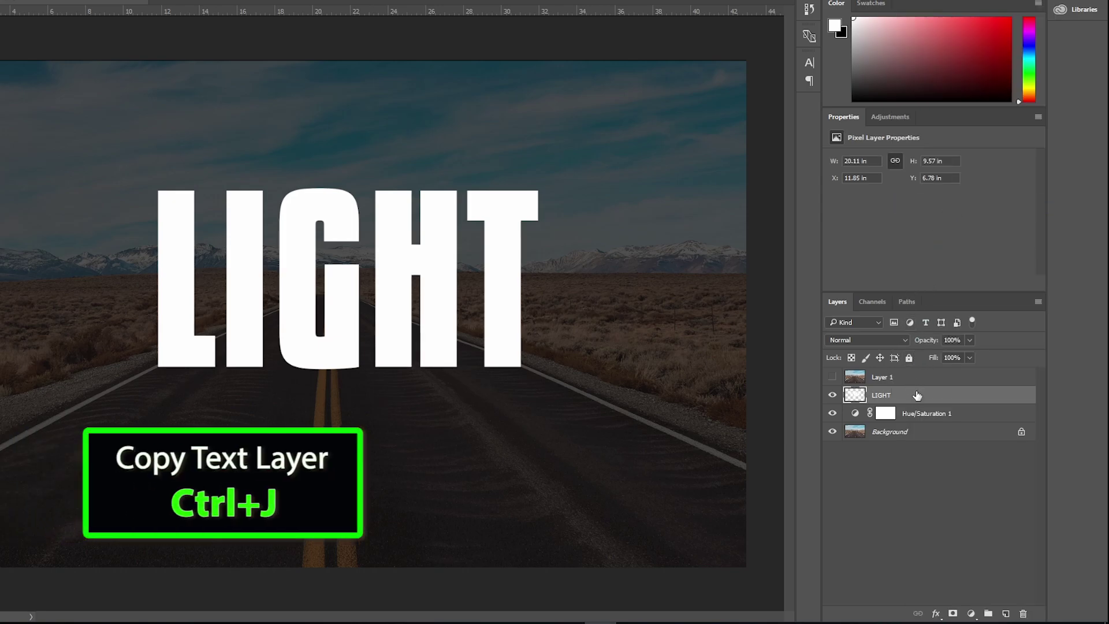
key("ctrl+j")
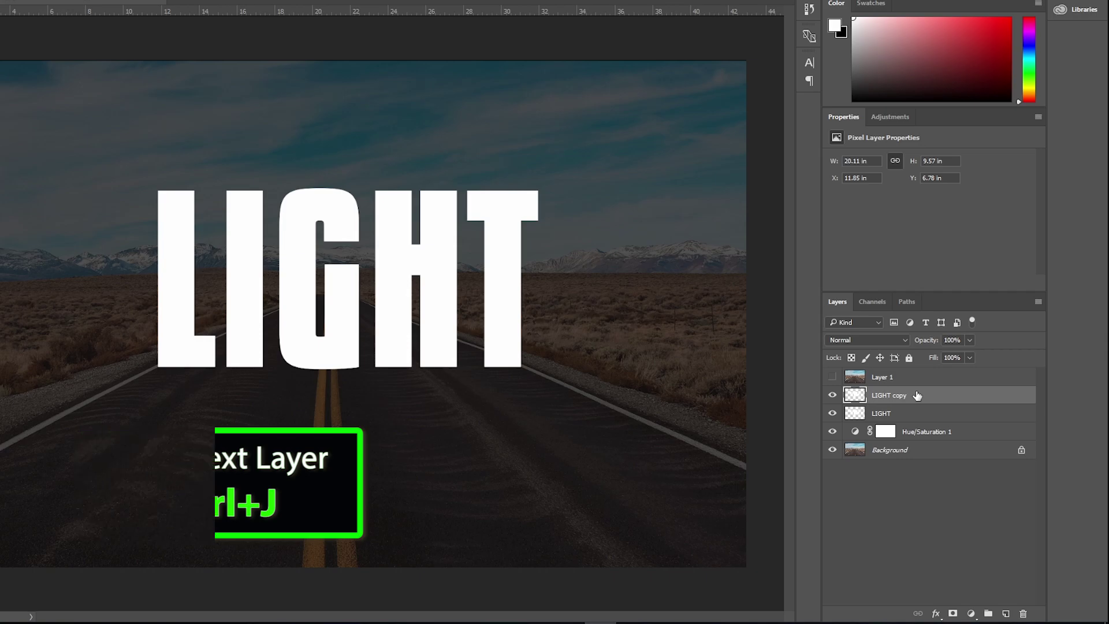
Flip the original LIGHT layer vertically and place it directly beneath the upright word so their edges meet.
left_click(917, 414)
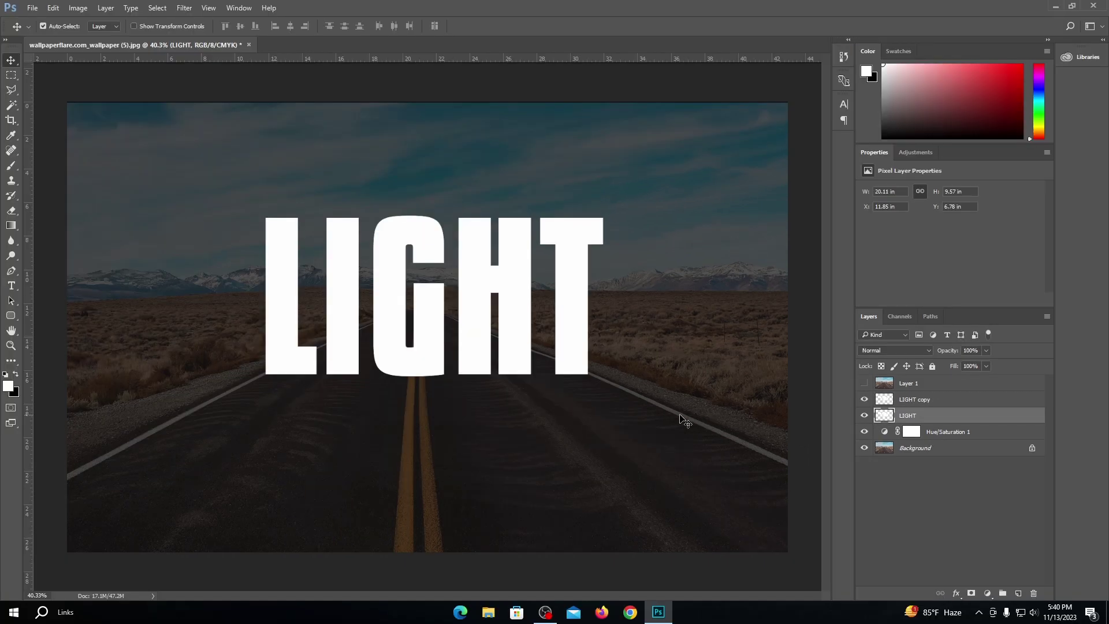
key("ctrl+t")
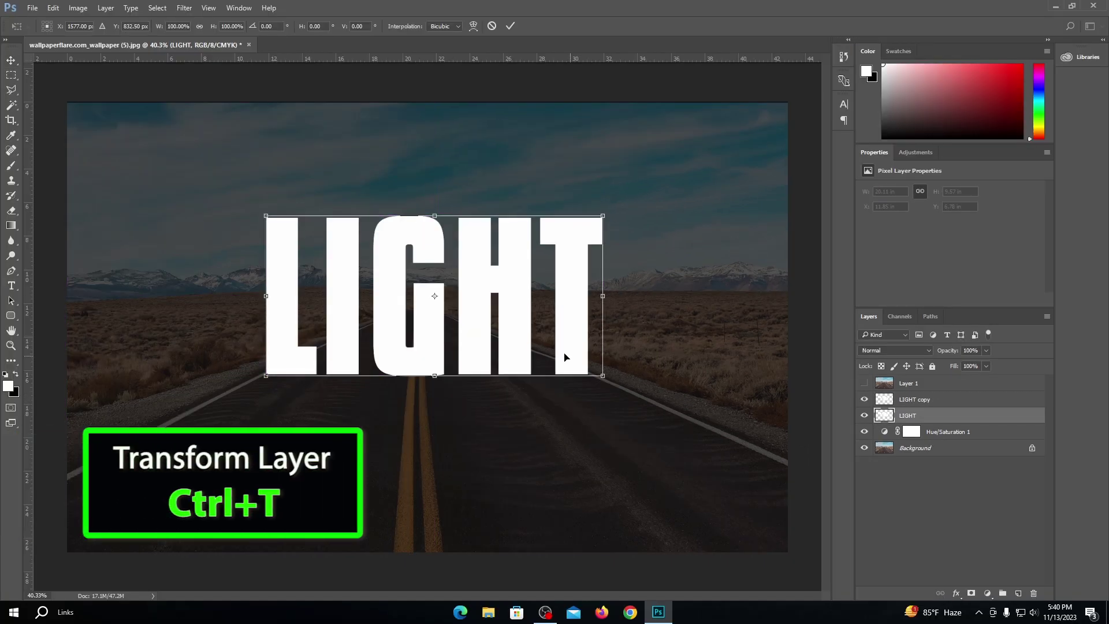
right_click(512, 325)
left_click(533, 512)
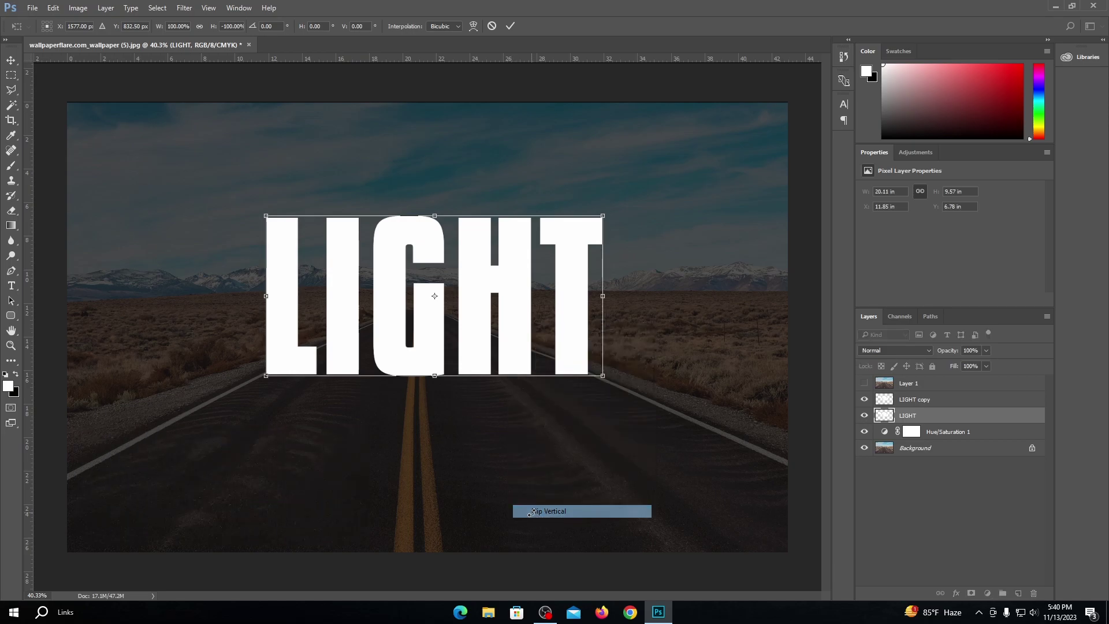
left_click_drag(514, 319, 520, 457)
key("Up")
key("Up")
key("Up")
key("Up")
key("Up")
key("Up")
key("Up")
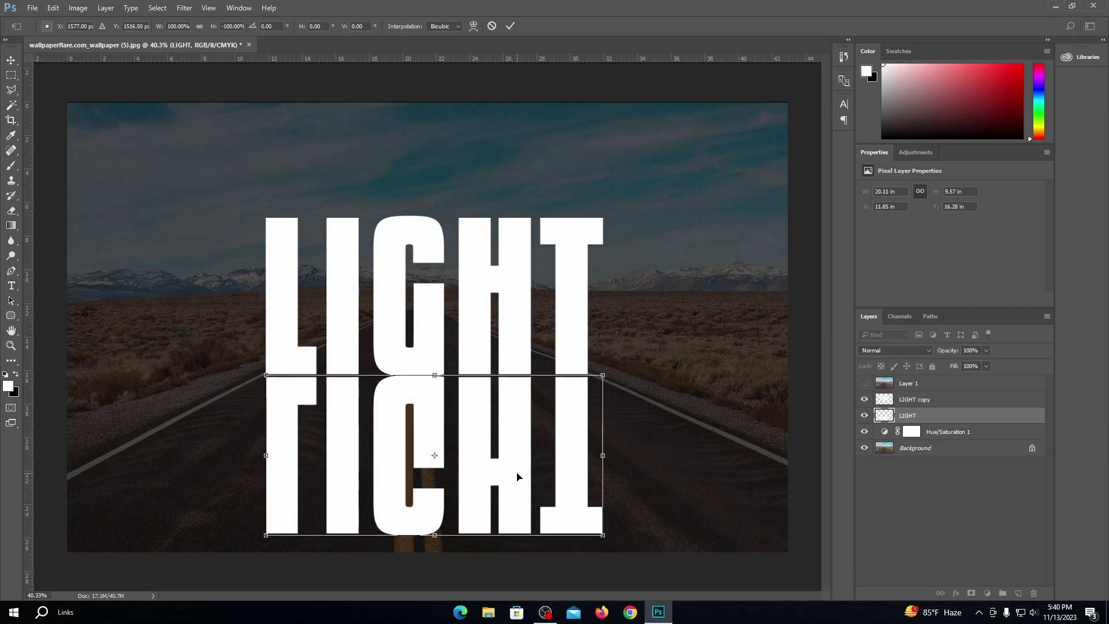
key("Down")
key("Down")
Apply a Perspective transform to the flipped LIGHT layer, spreading its lower edge to slightly beyond both sides of the canvas.
right_click(520, 479)
left_click(548, 355)
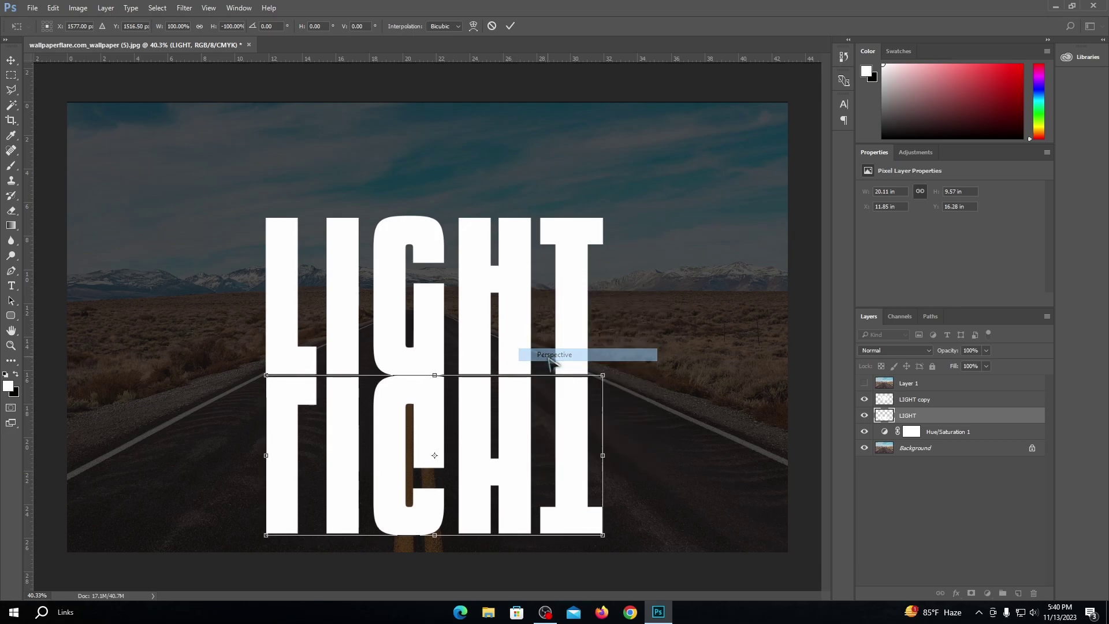
left_click_drag(604, 537, 813, 559)
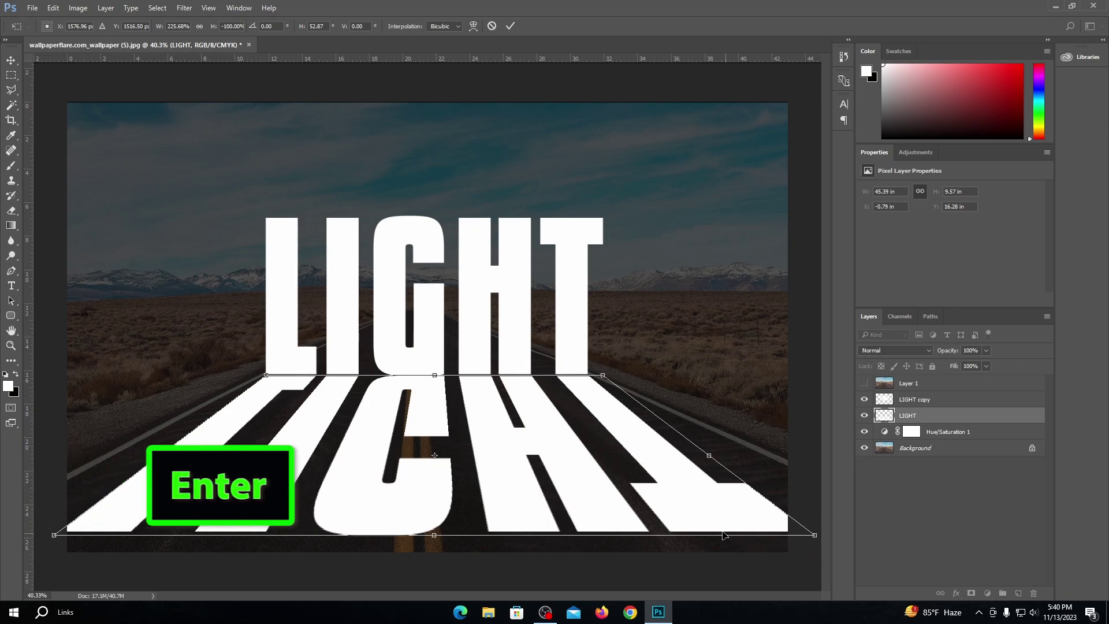
key("Return")
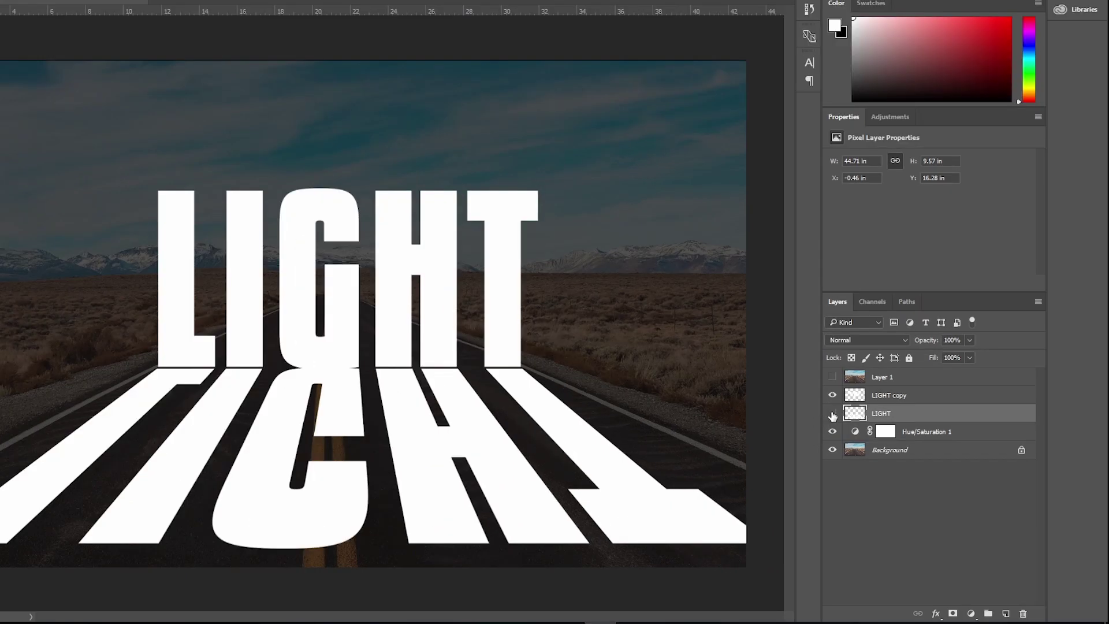
Hide the flipped LIGHT layer, show Layer 1 and clip it to the LIGHT copy layer.
left_click(832, 414)
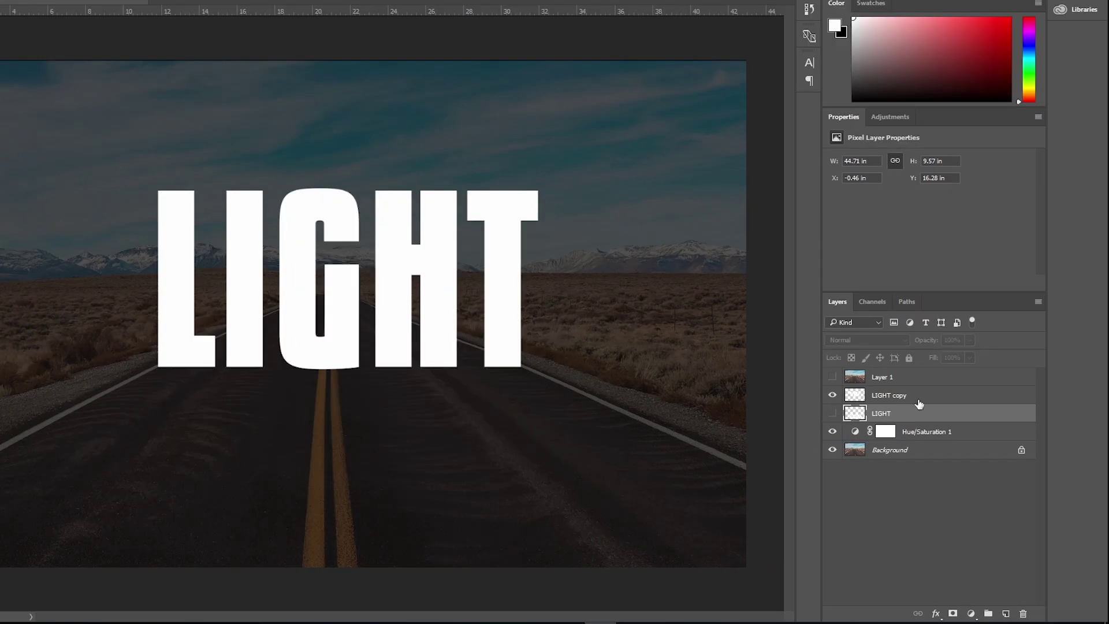
left_click(920, 399)
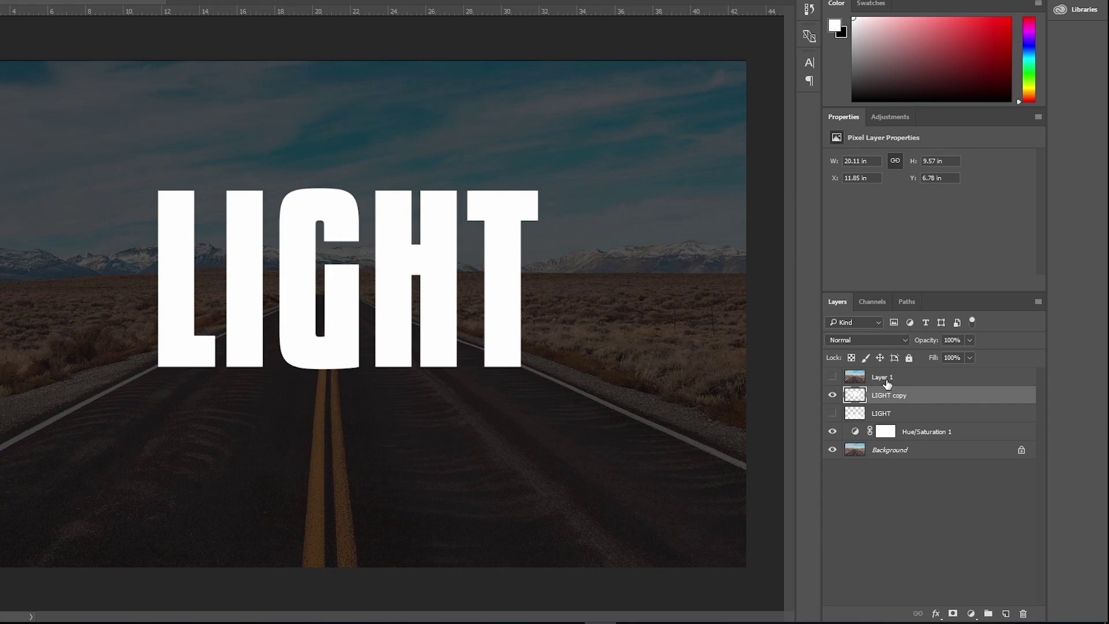
left_click(832, 378)
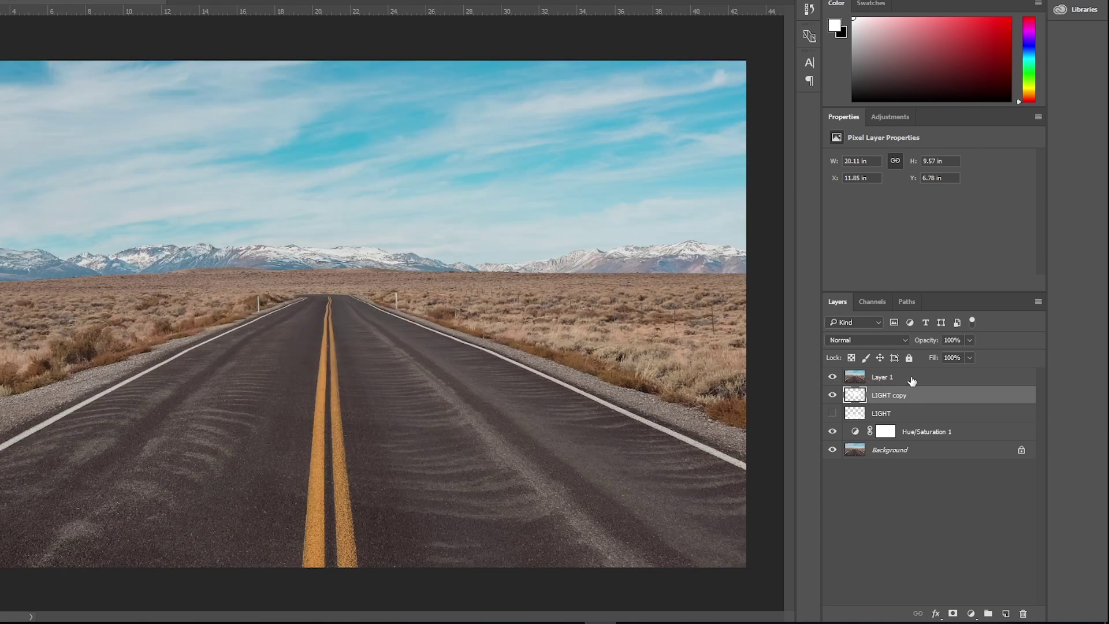
left_click(913, 379)
right_click(911, 378)
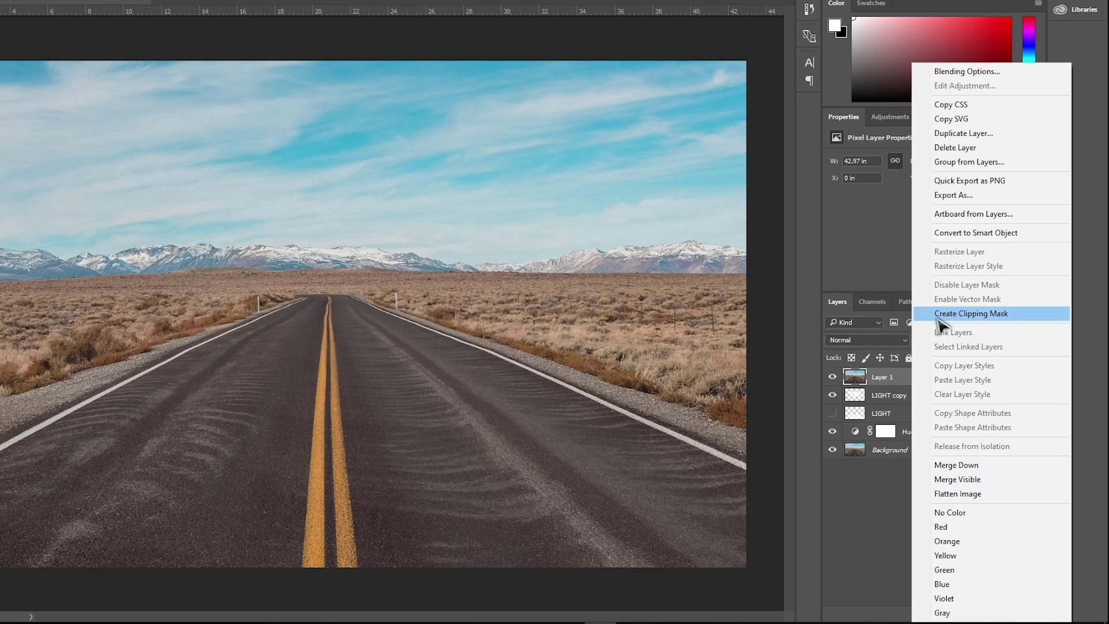
left_click(940, 315)
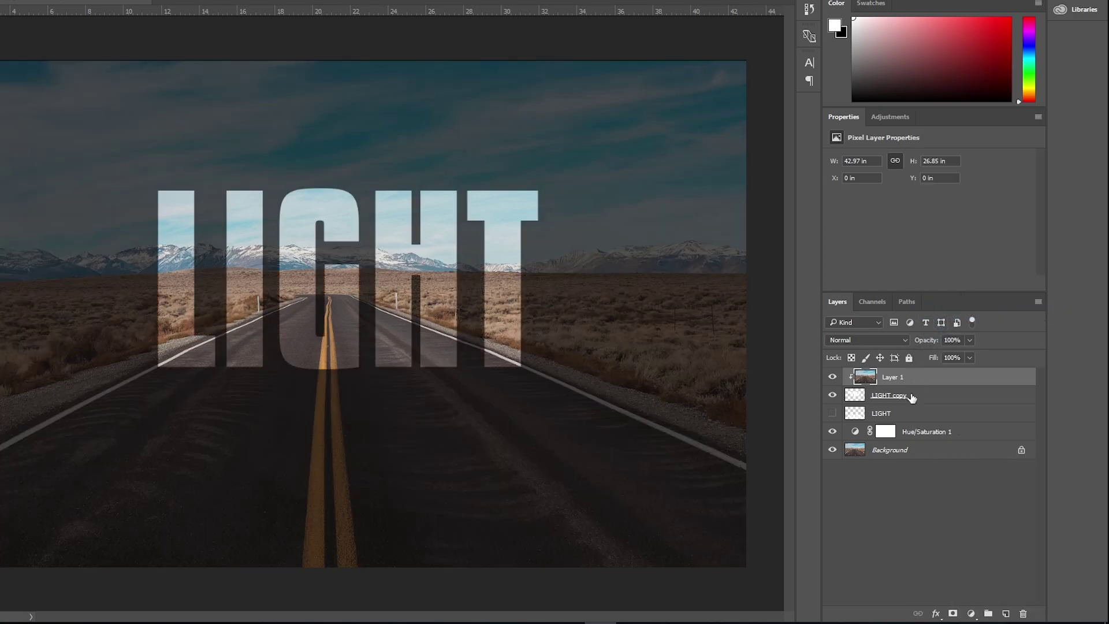
Add a 3 px inside Stroke in near-white #fbf9f9 to the LIGHT copy layer.
left_click(912, 397)
right_click(913, 398)
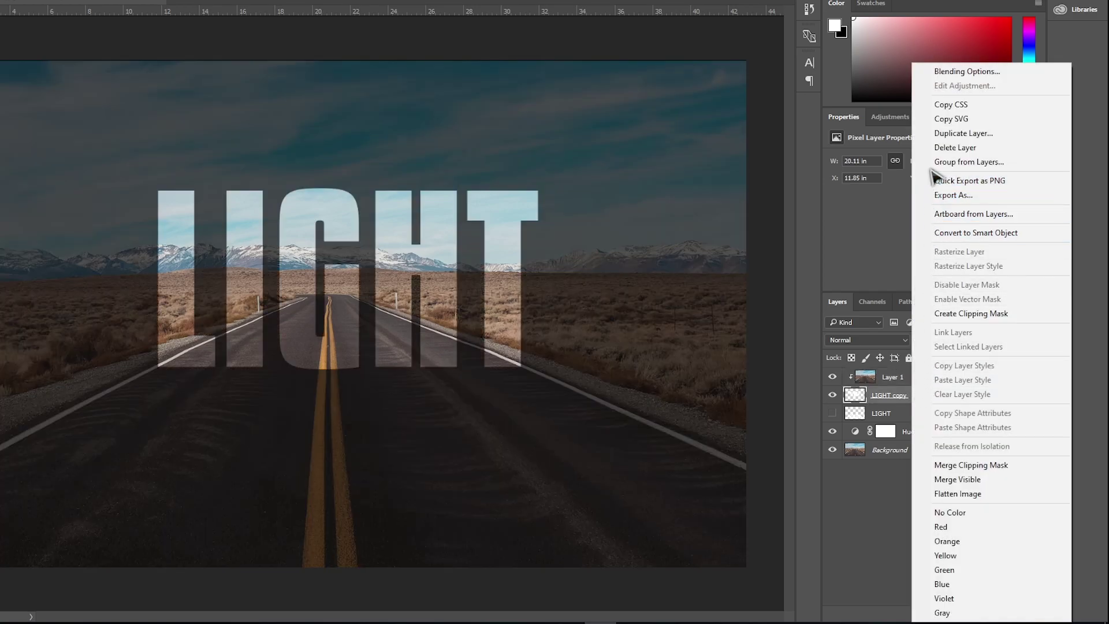
left_click(941, 72)
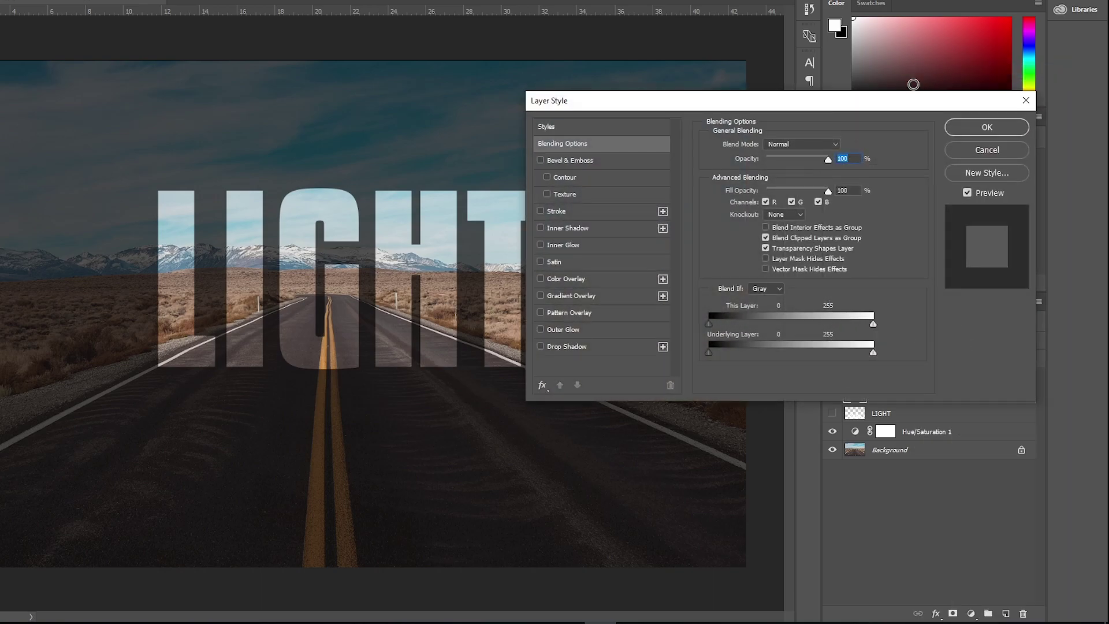
mouse_move(793, 109)
left_mouse_down()
mouse_move(773, 117)
mouse_move(765, 102)
left_mouse_up()
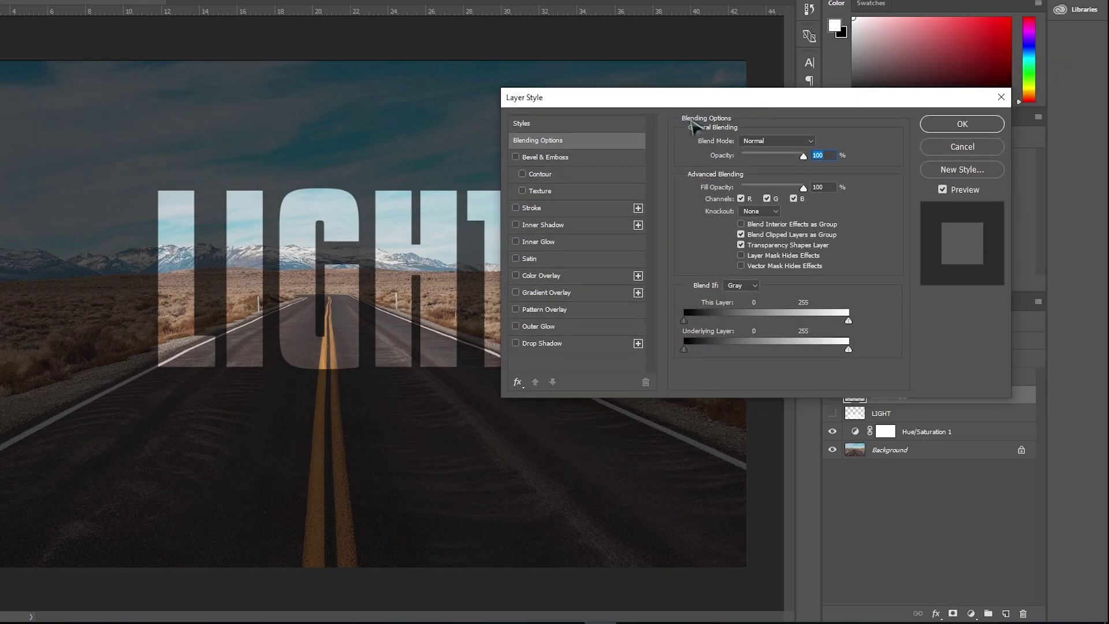
left_click(546, 210)
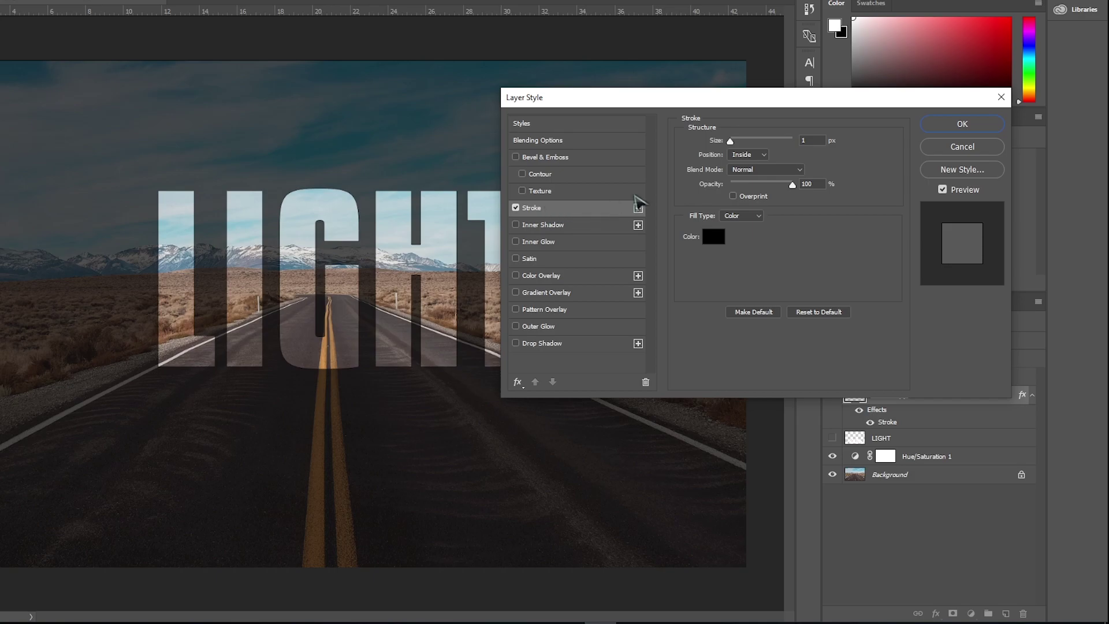
left_click_drag(807, 140, 790, 141)
type("3")
left_click(715, 238)
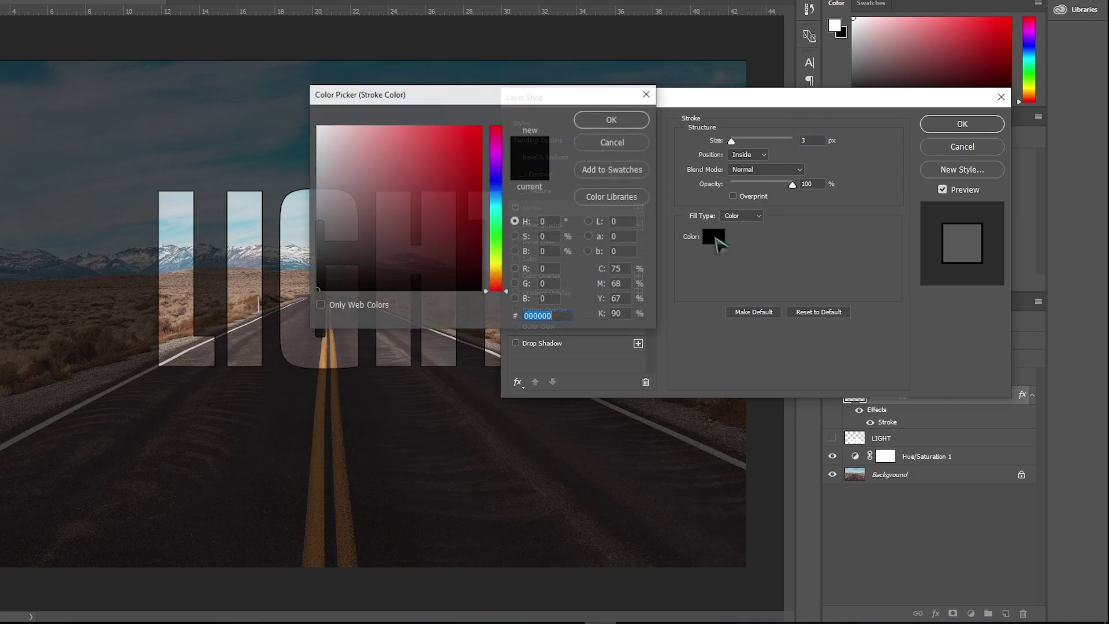
left_click(320, 128)
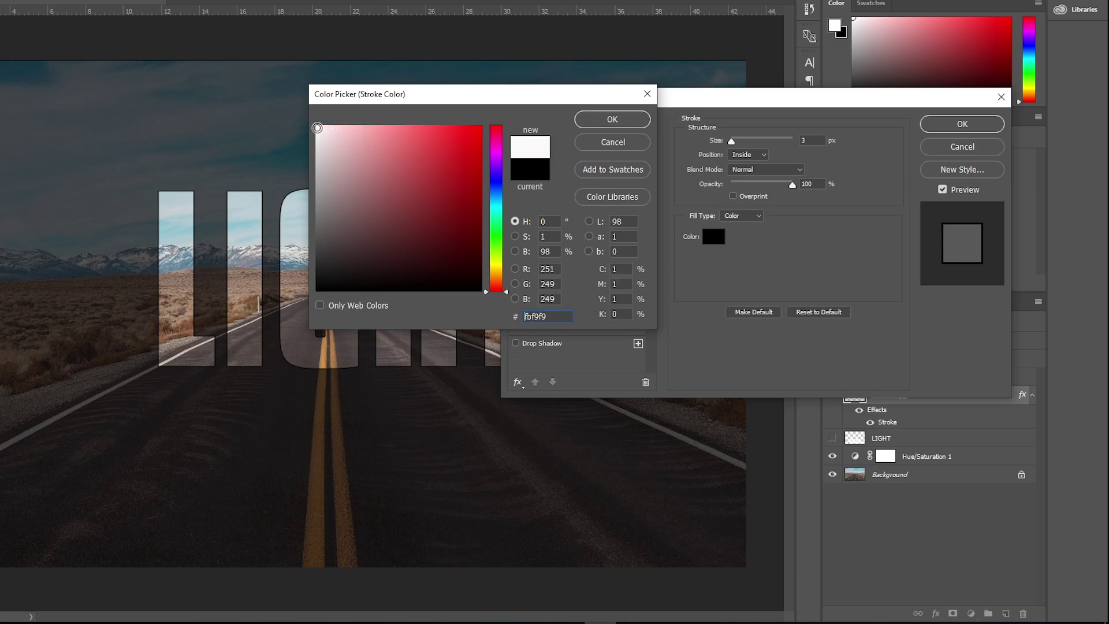
left_click(597, 124)
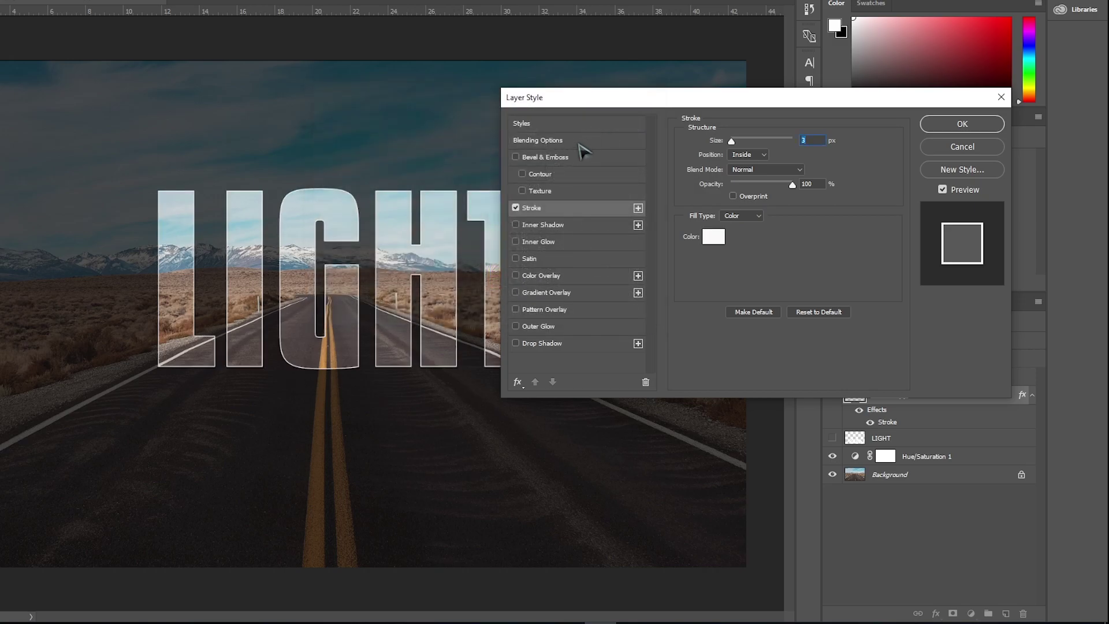
Add an Inner Glow to the LIGHT copy layer with Overlay blending, 65% opacity and a 68 px size.
left_click(555, 246)
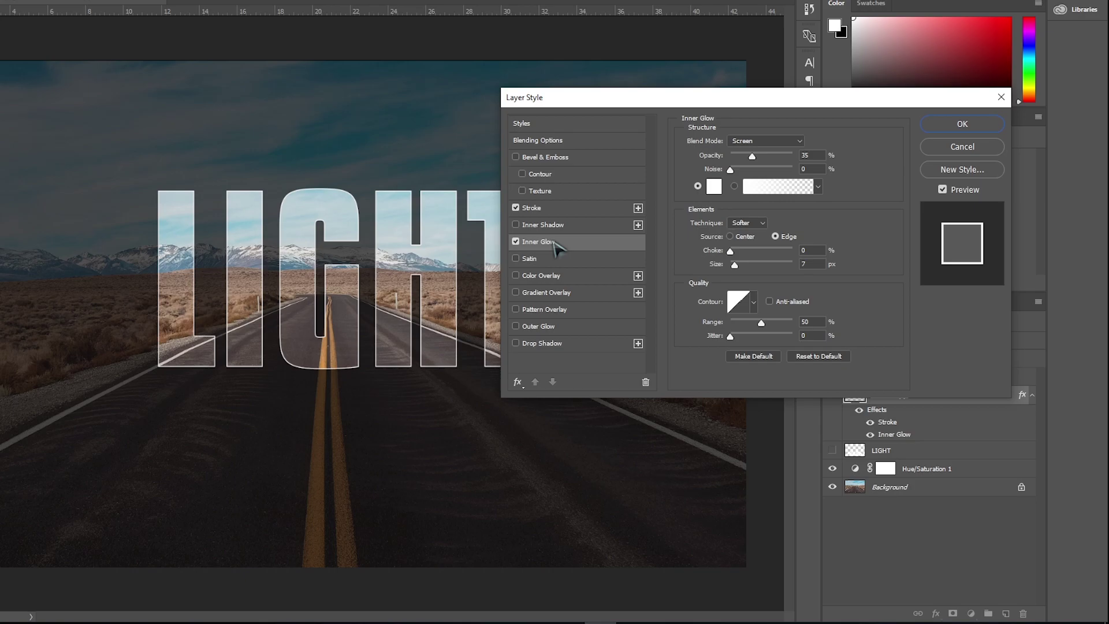
left_click(754, 142)
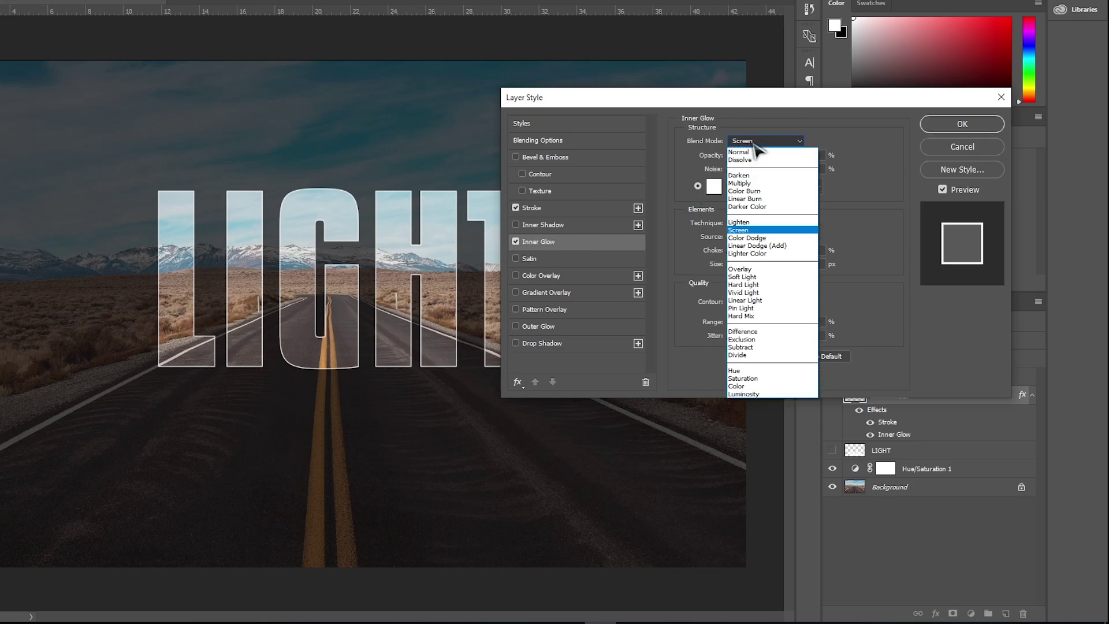
left_click(742, 269)
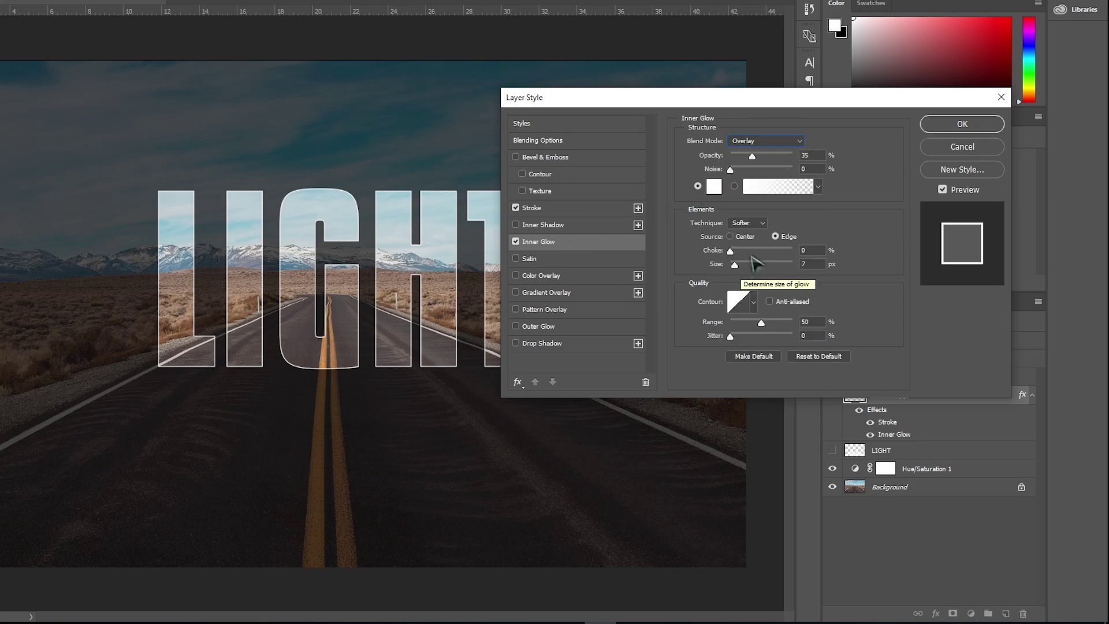
left_click_drag(752, 157, 769, 156)
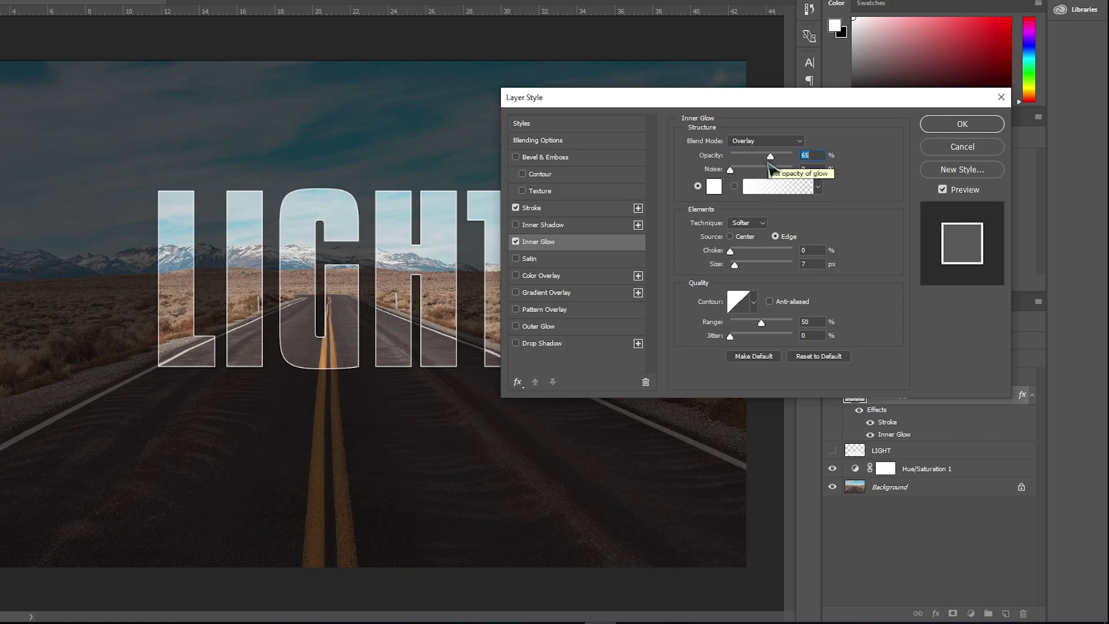
left_click_drag(734, 265, 754, 267)
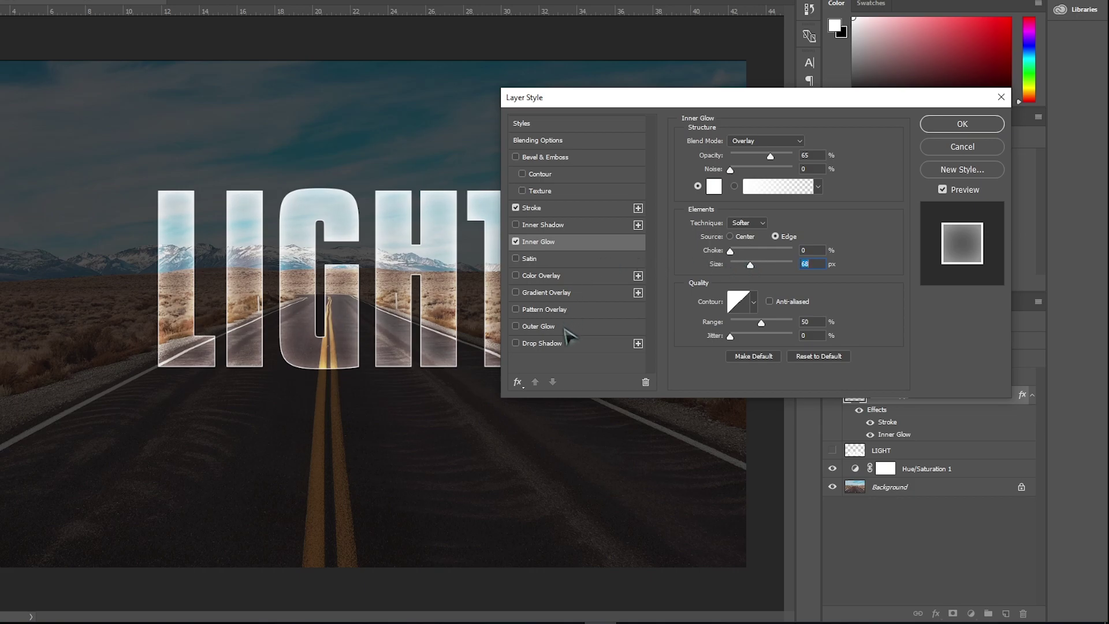
Add an Outer Glow to the LIGHT copy layer with Overlay blending, 100% opacity, 8% noise, 7% spread, 68 px size and a slightly reduced range.
left_click(565, 327)
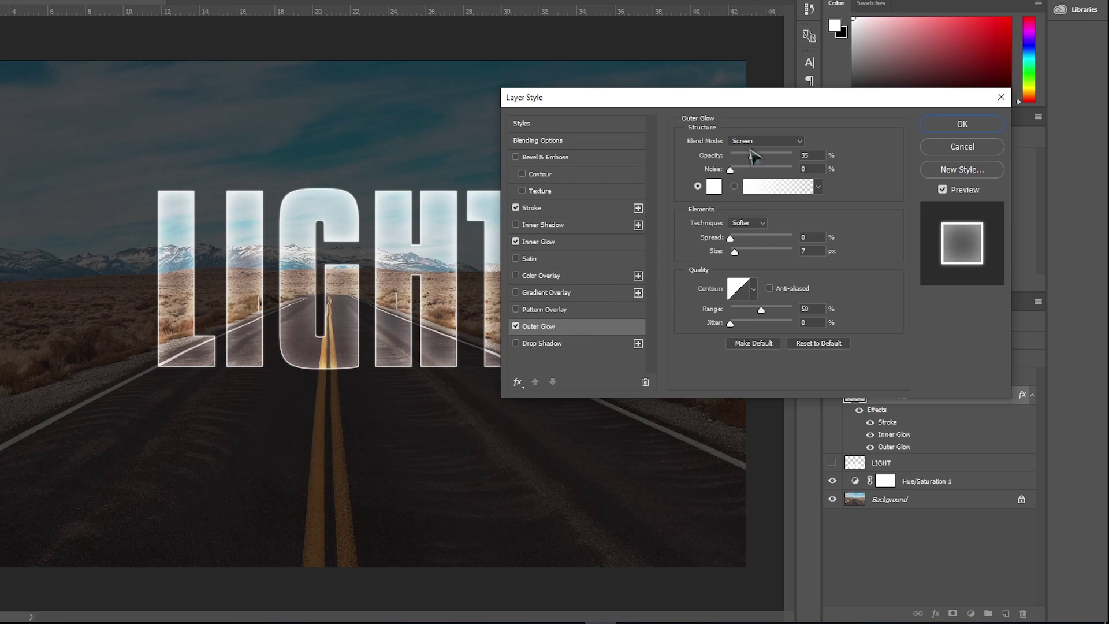
left_click(765, 140)
key("Escape")
key("Down")
key("Down")
key("Down")
key("Down")
left_click_drag(752, 156, 799, 164)
left_click_drag(732, 170, 737, 169)
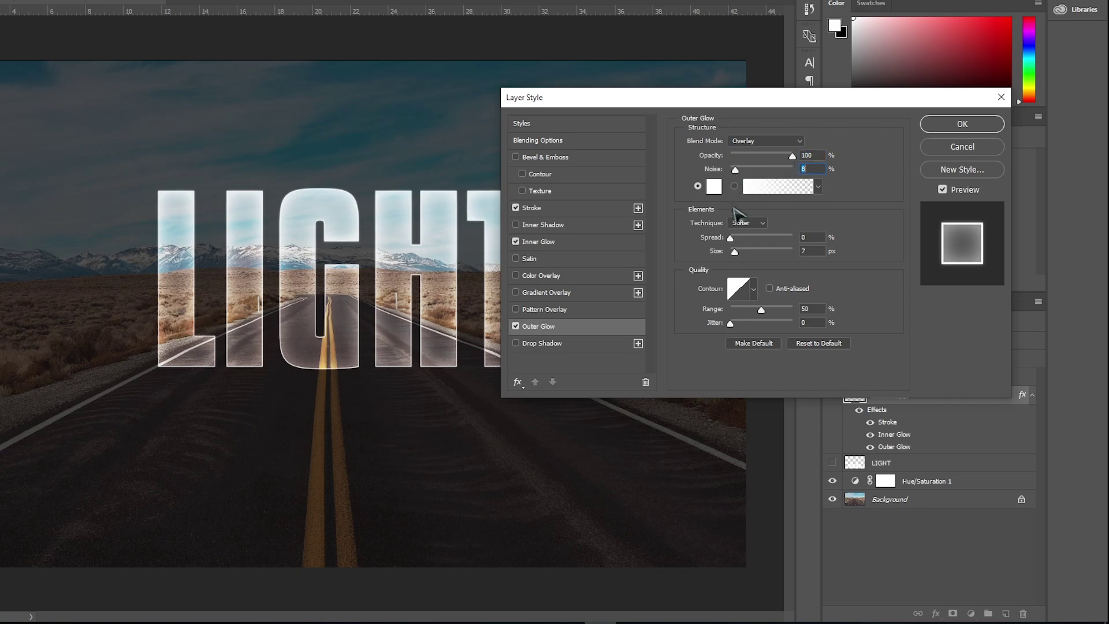
left_click_drag(732, 240, 751, 254)
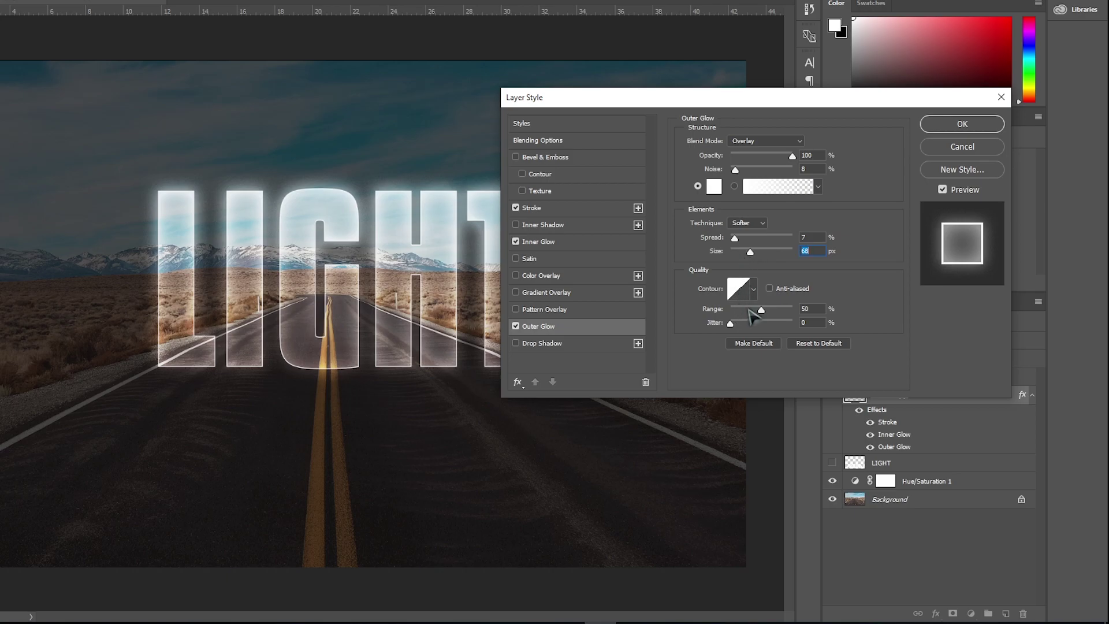
left_click_drag(760, 307, 755, 308)
left_click(962, 130)
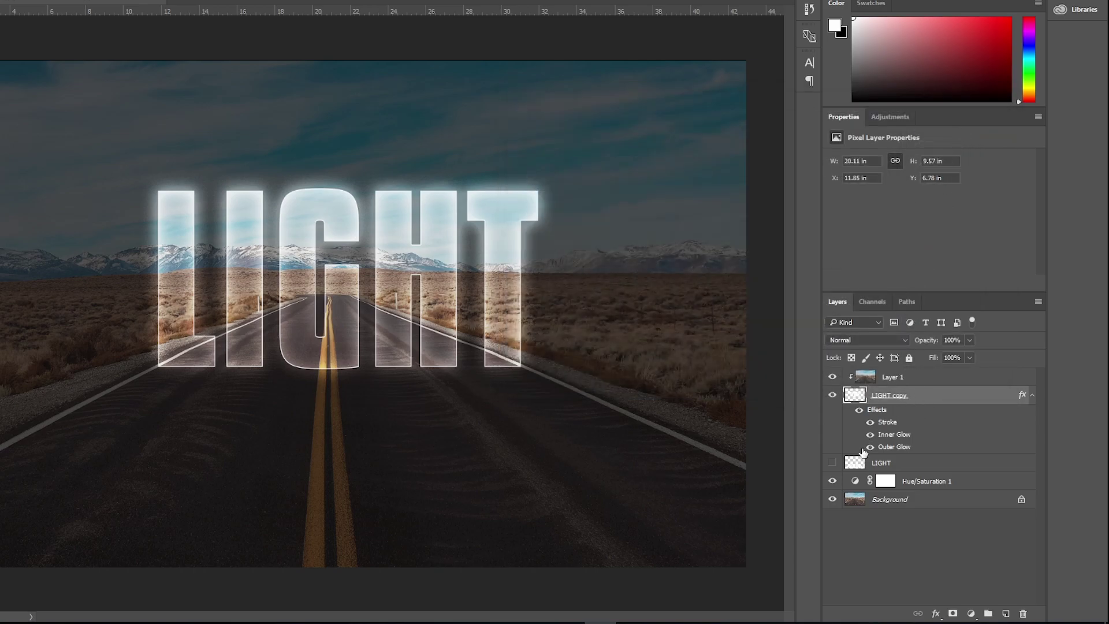
Show the flipped LIGHT layer and apply a Gaussian Blur with a 4.4 pixel radius to it.
left_click(832, 464)
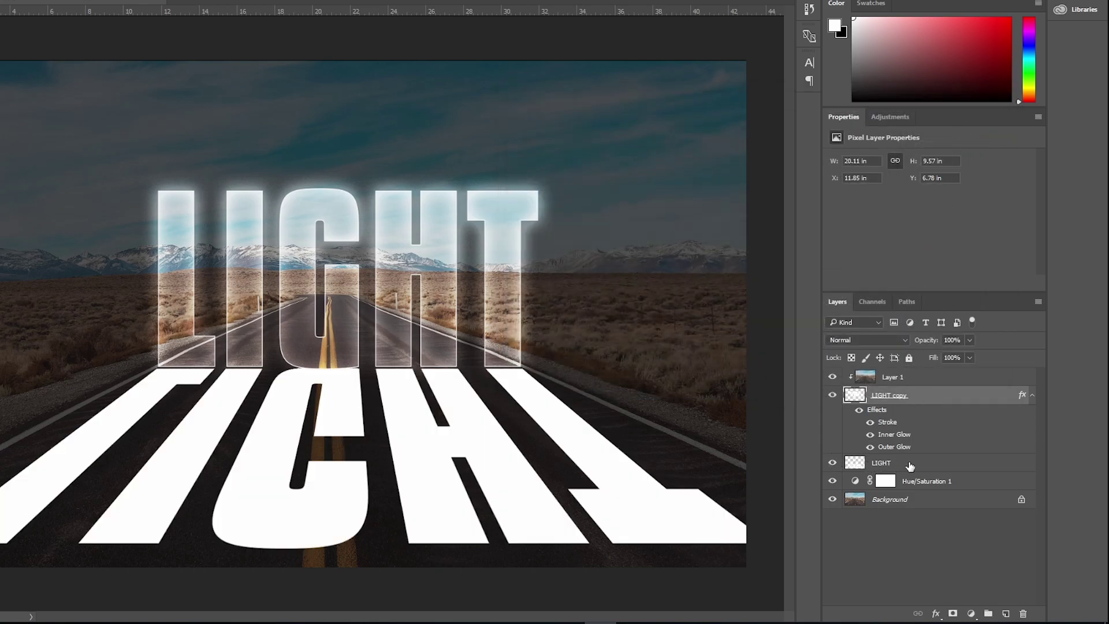
left_click(910, 465)
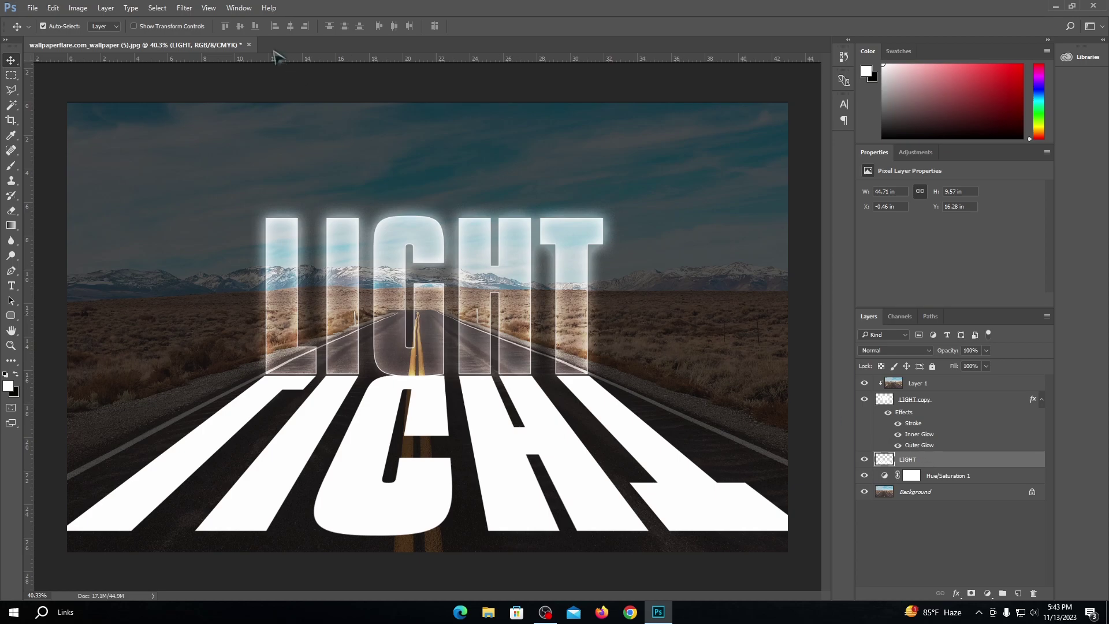
left_click(184, 8)
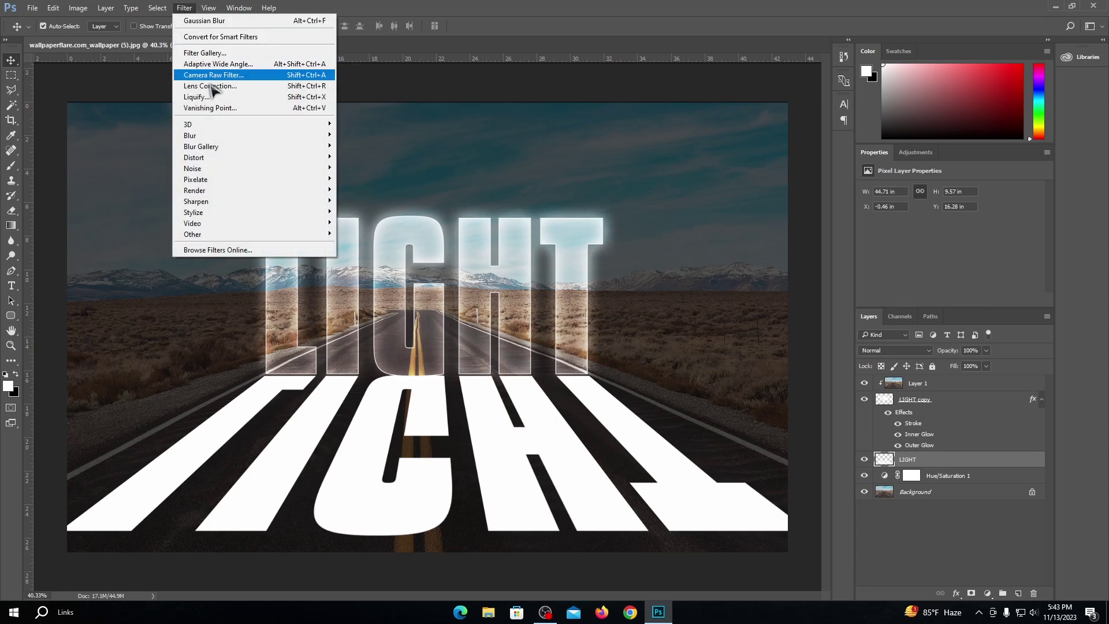
mouse_move(240, 137)
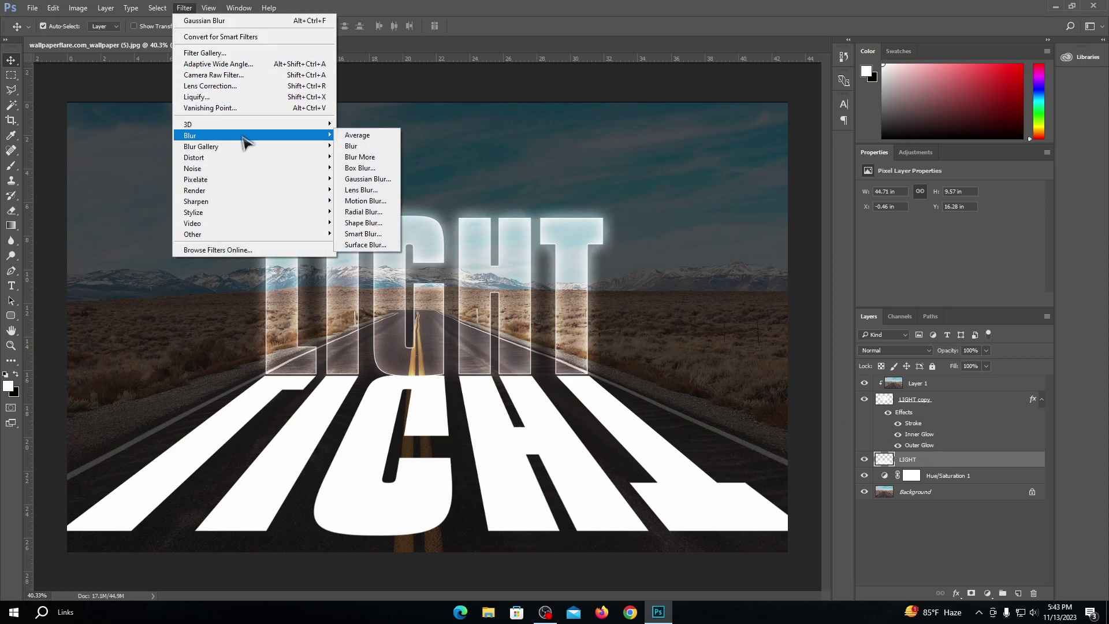
left_click(367, 179)
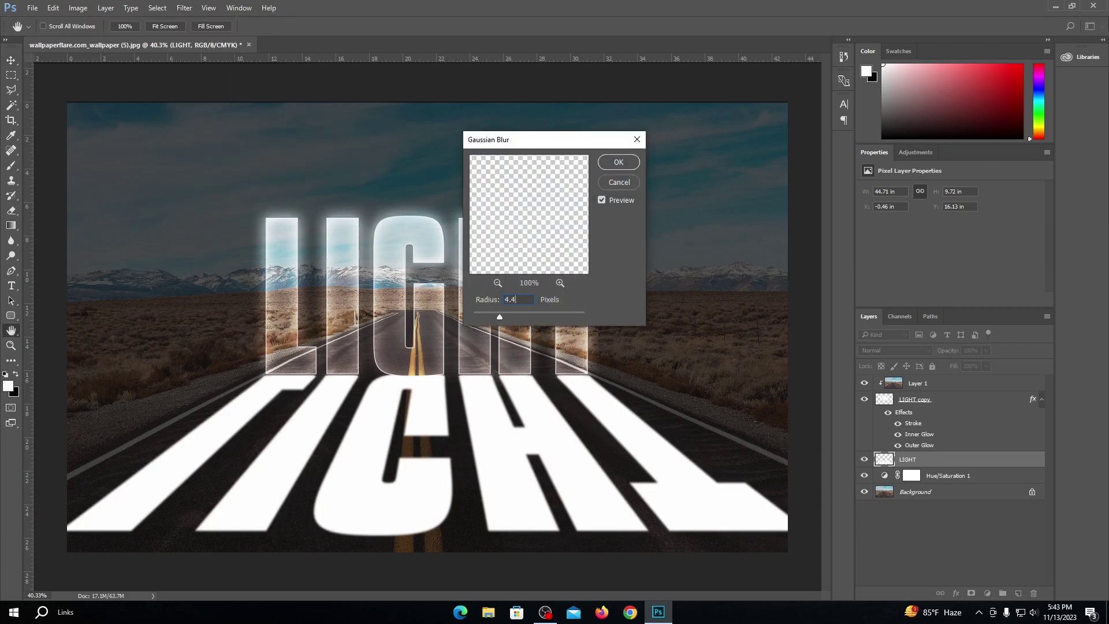
left_click(617, 166)
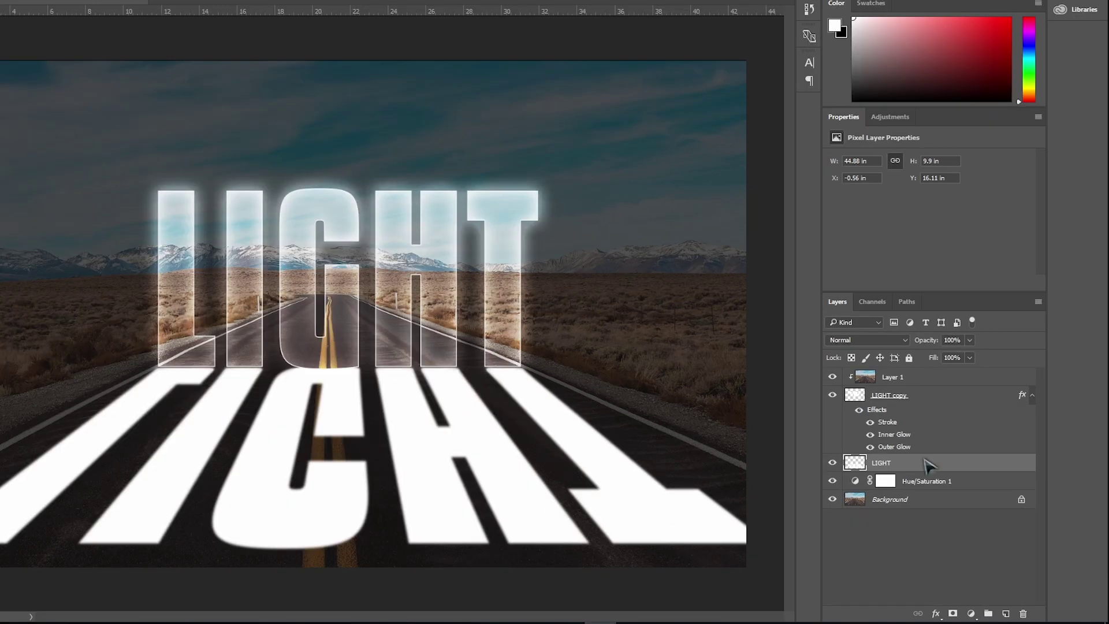
Split the flipped LIGHT layer's Underlying Layer shadow slider to 0 / 58 so the road texture shows through the letters.
right_click(926, 464)
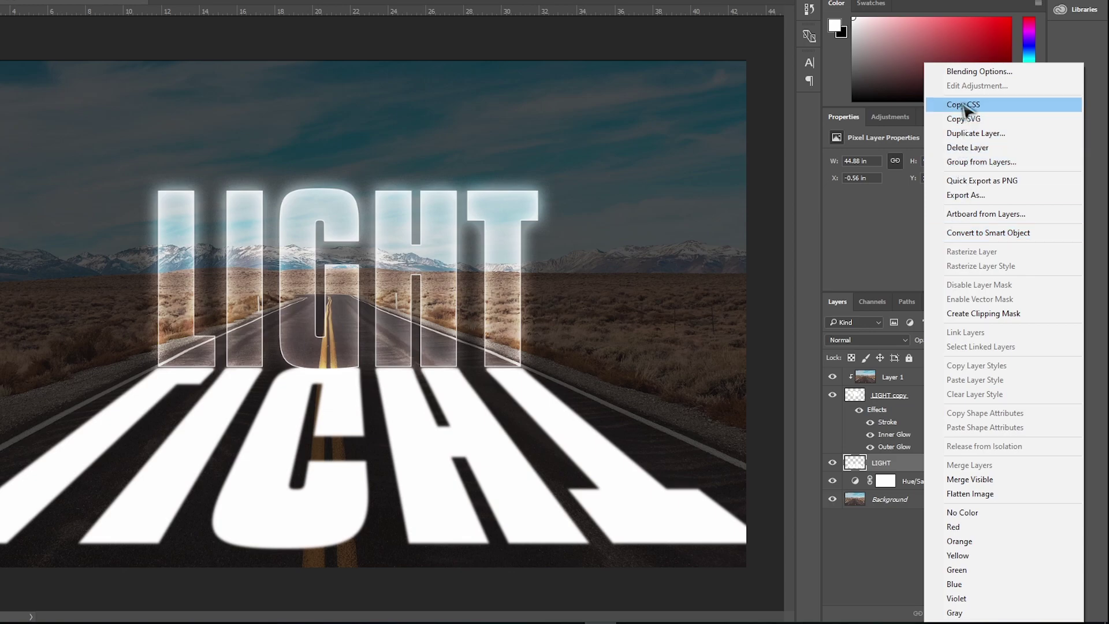
left_click(967, 75)
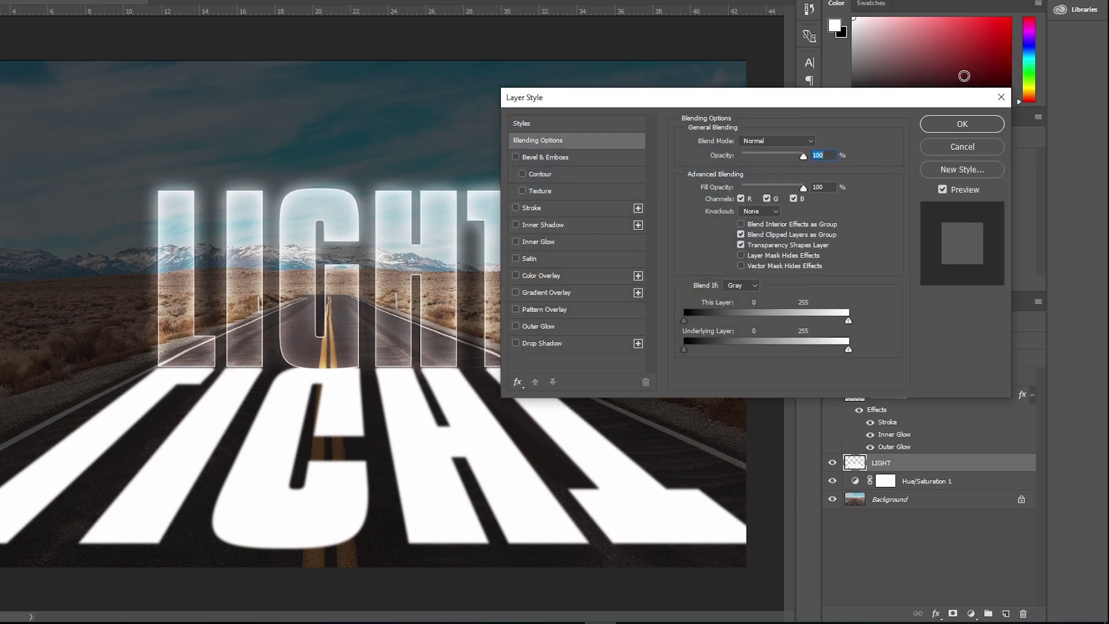
left_click_drag(754, 106, 731, 105)
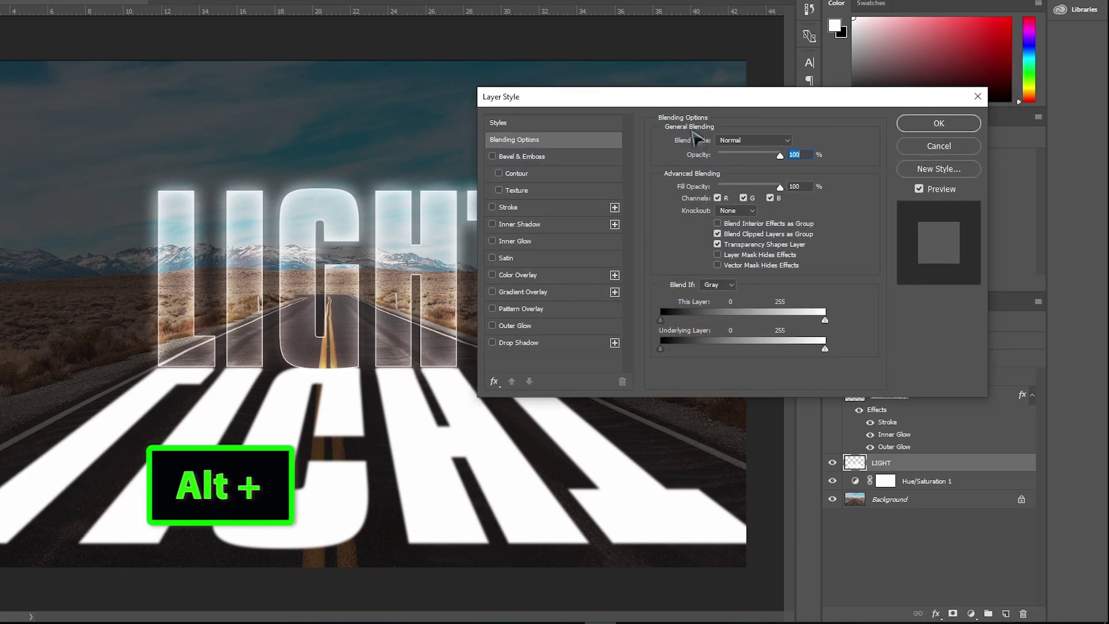
left_click_drag(662, 350, 696, 348)
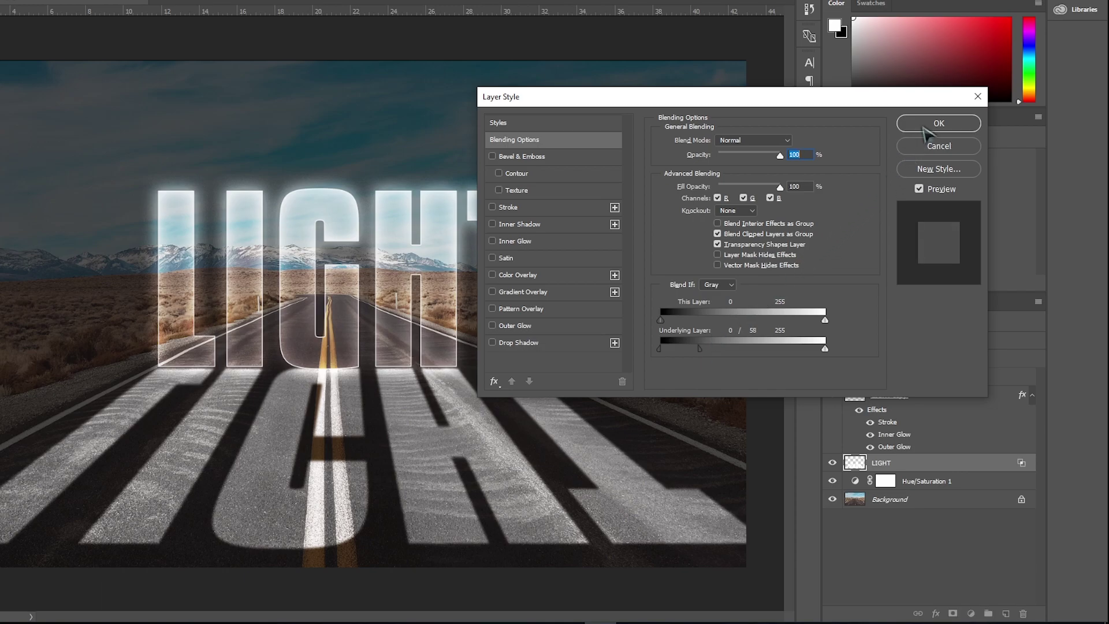
left_click(925, 128)
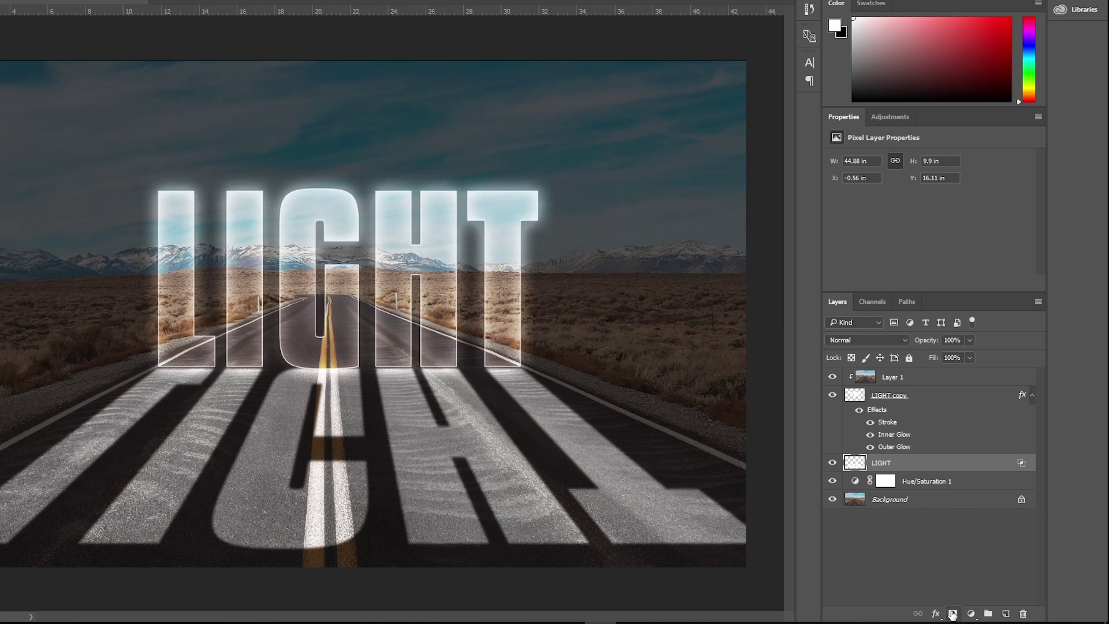
Add a layer mask to the flipped LIGHT layer and set up a linear gradient from near-black #010103 to transparent.
left_click(953, 613)
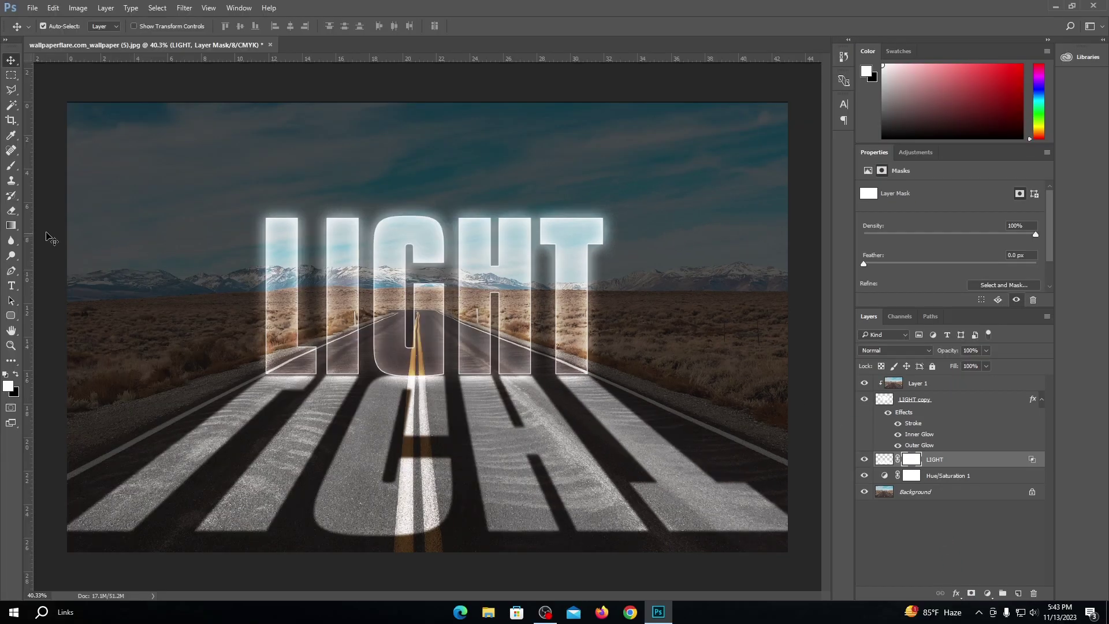
left_click(11, 226)
left_click(55, 226)
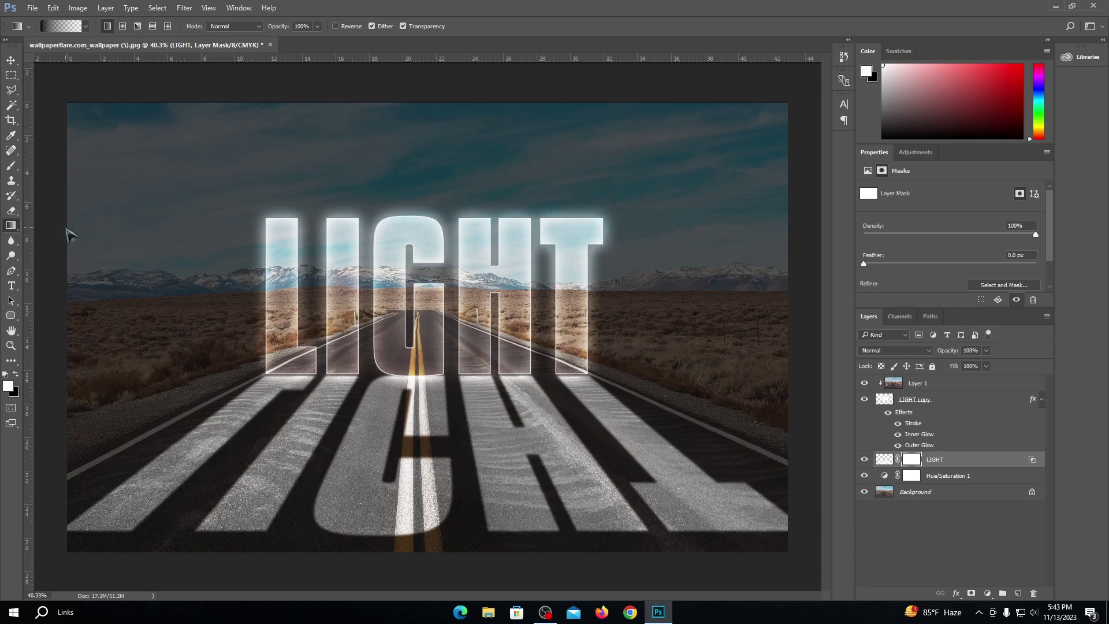
left_click(61, 26)
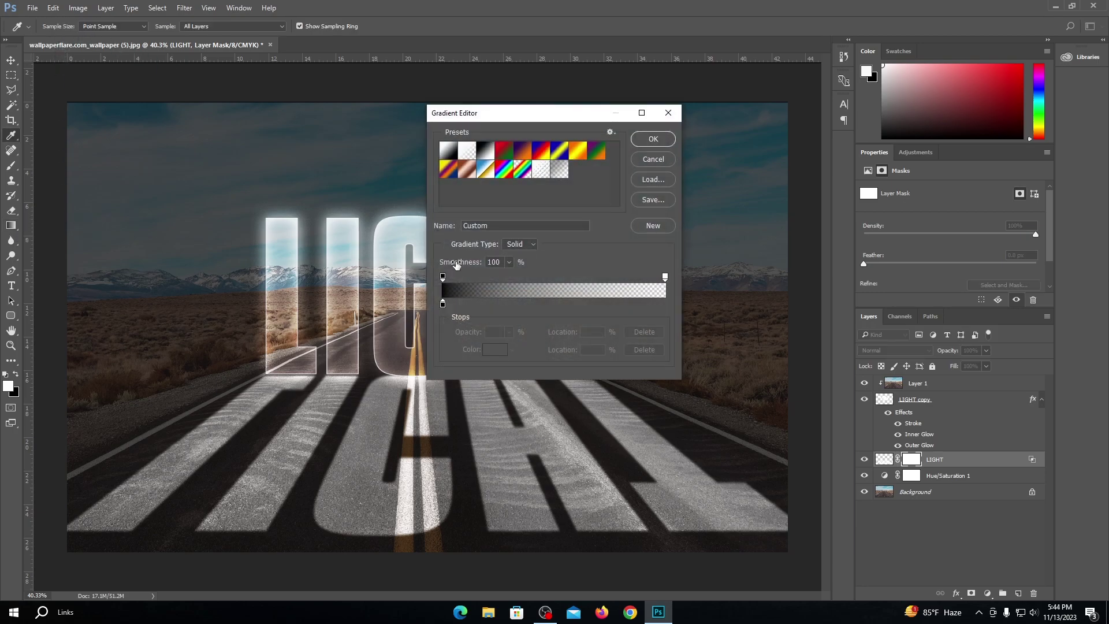
left_click(443, 305)
left_click(495, 350)
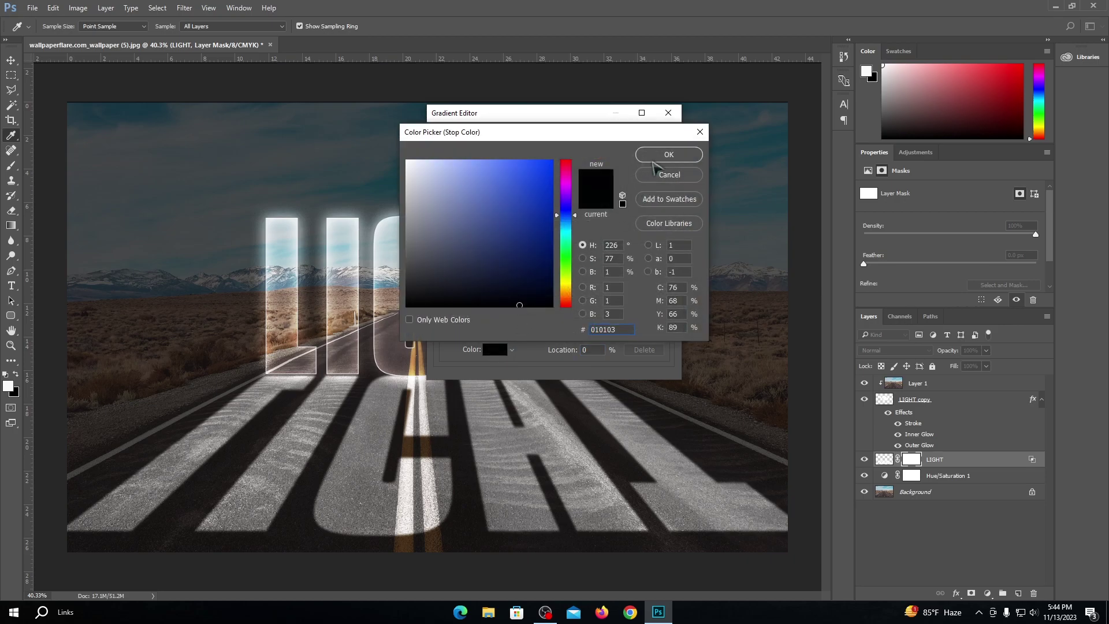
left_click(664, 156)
left_click(652, 141)
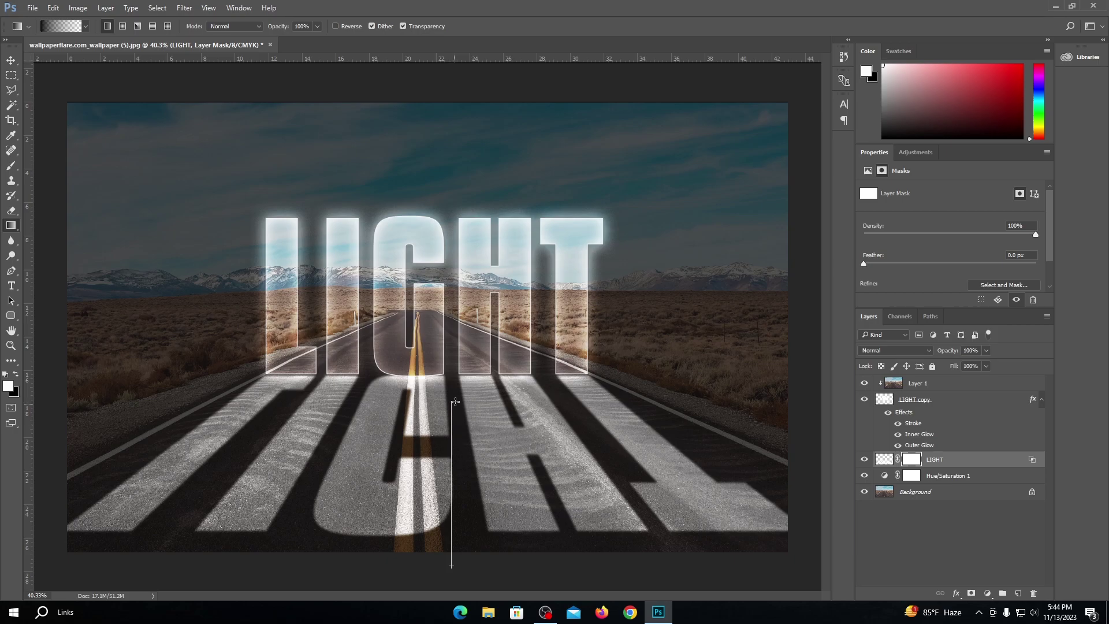
Draw the gradient on the mask from just below the canvas up to the reflection's upper part, fading its near end, and deselect the layer.
left_click_drag(456, 401, 457, 399)
left_click_drag(460, 560, 457, 401)
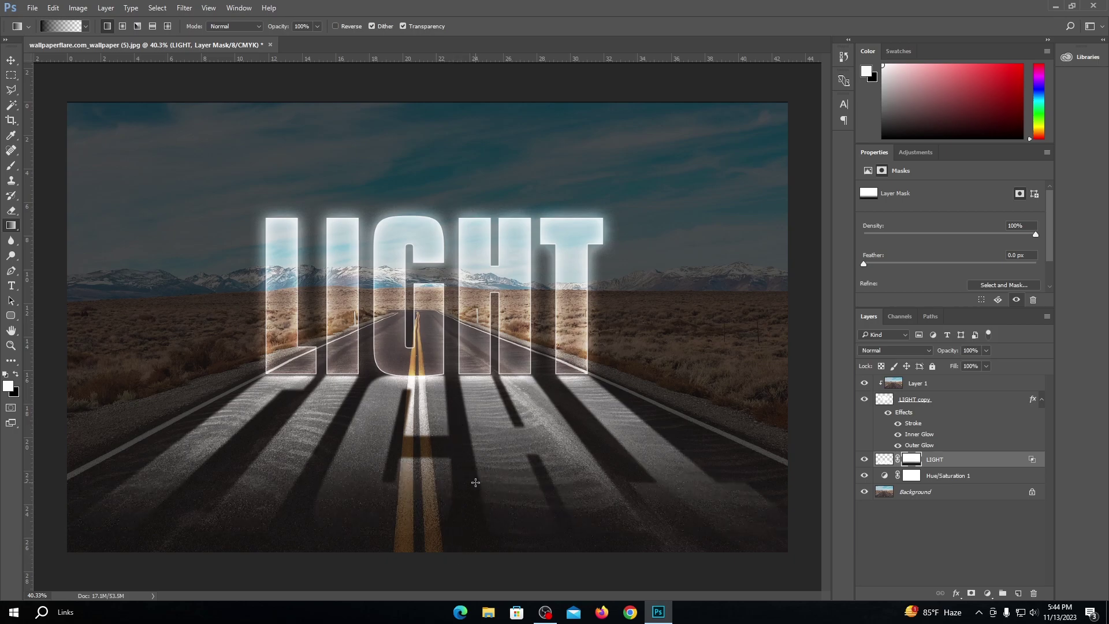
left_click(11, 60)
left_click(774, 316)
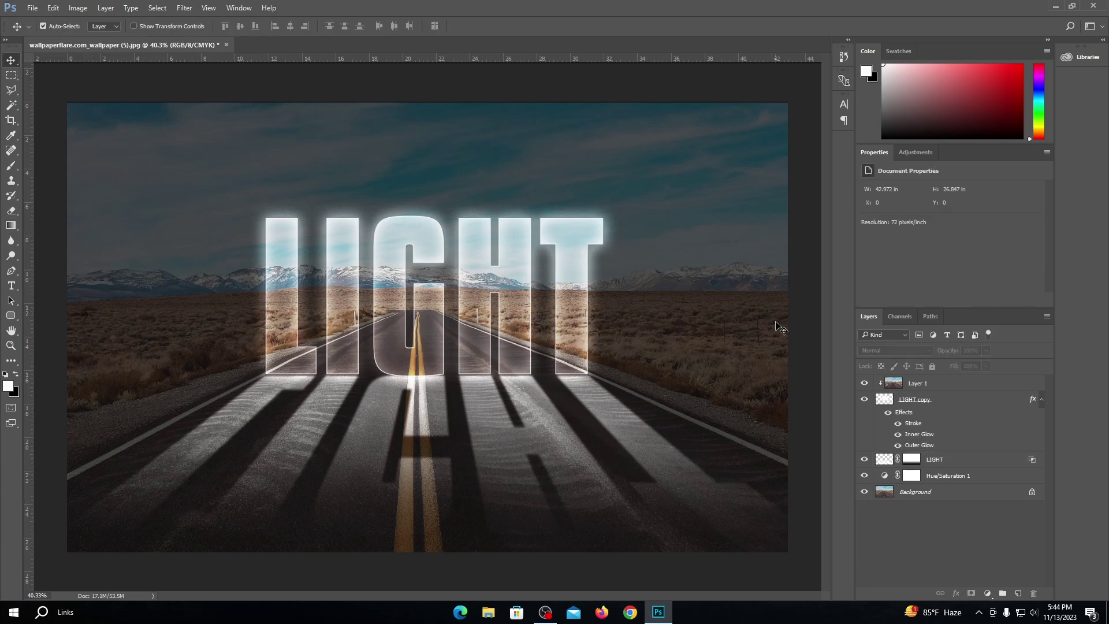